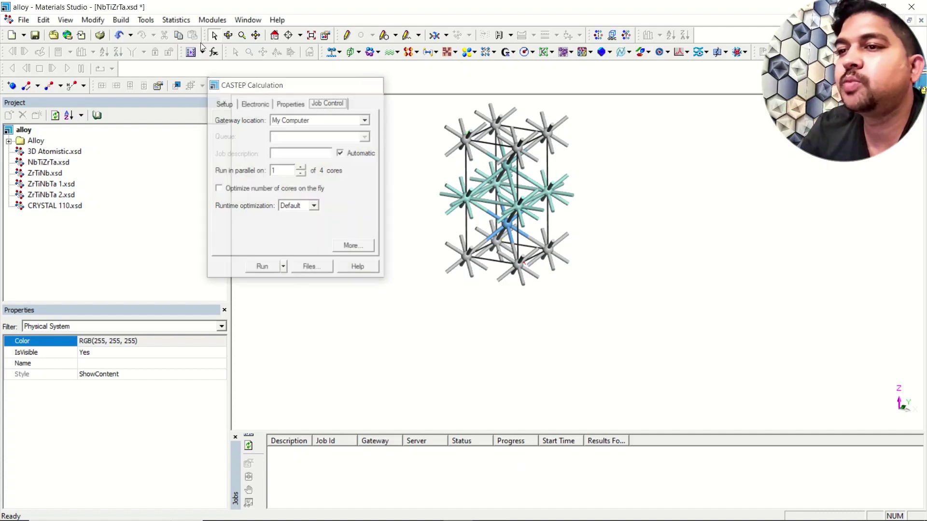
# Dismiss the CASTEP settings and start an import into the Alloy folder.
pyautogui.click(375, 84)
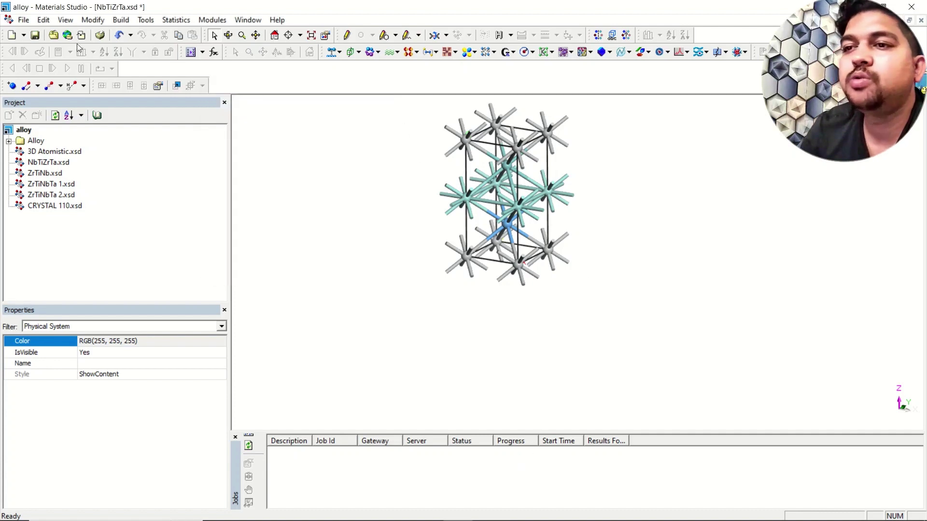
pyautogui.click(30, 143)
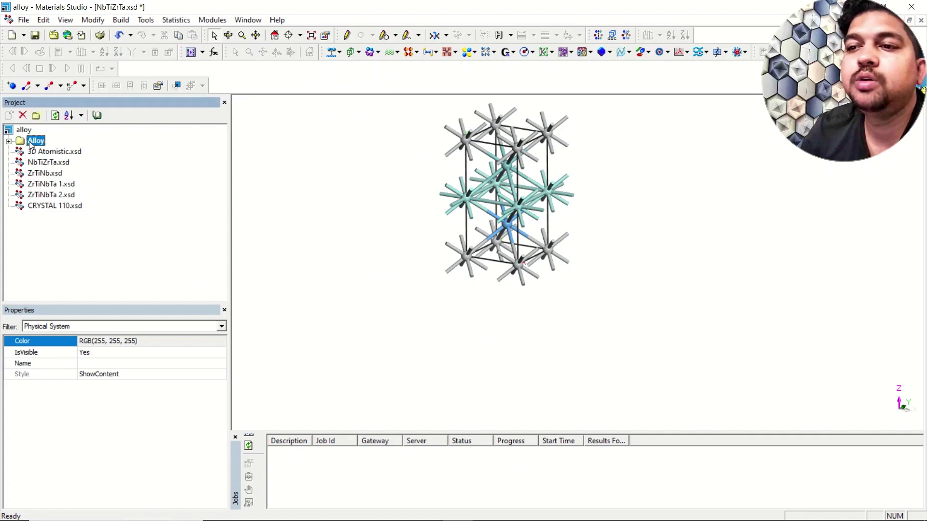
pyautogui.rightClick(30, 142)
pyautogui.click(51, 160)
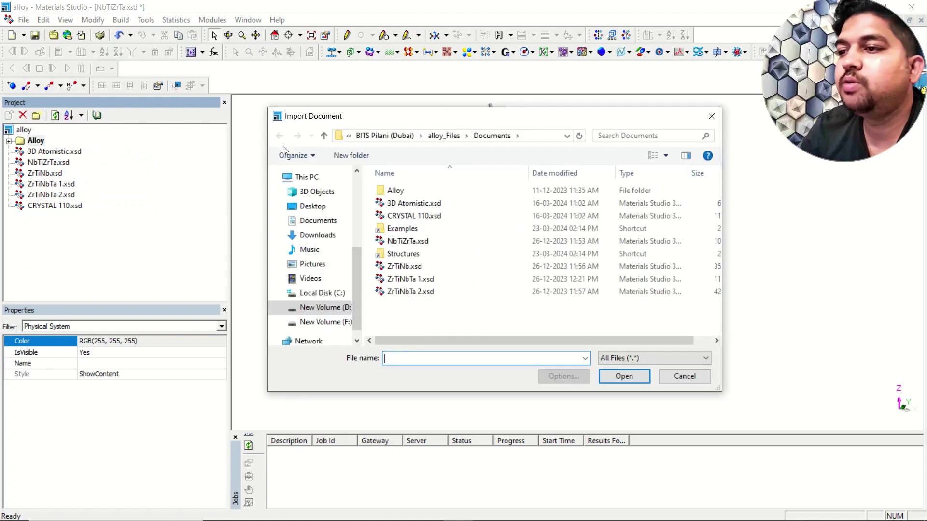
pyautogui.moveTo(454, 123); pyautogui.dragTo(378, 68)
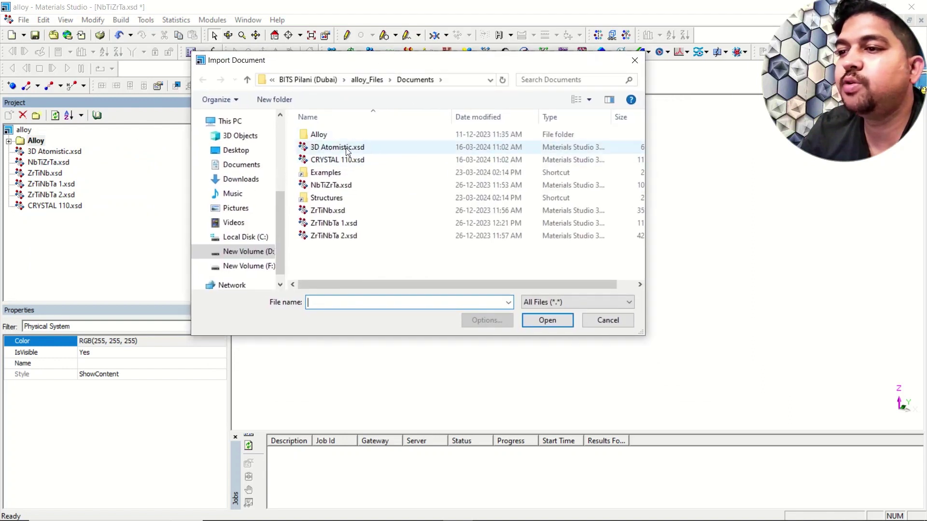
# Import Al.msi from the Structures > metals > pure-metals library.
pyautogui.click(335, 202)
pyautogui.doubleClick(335, 203)
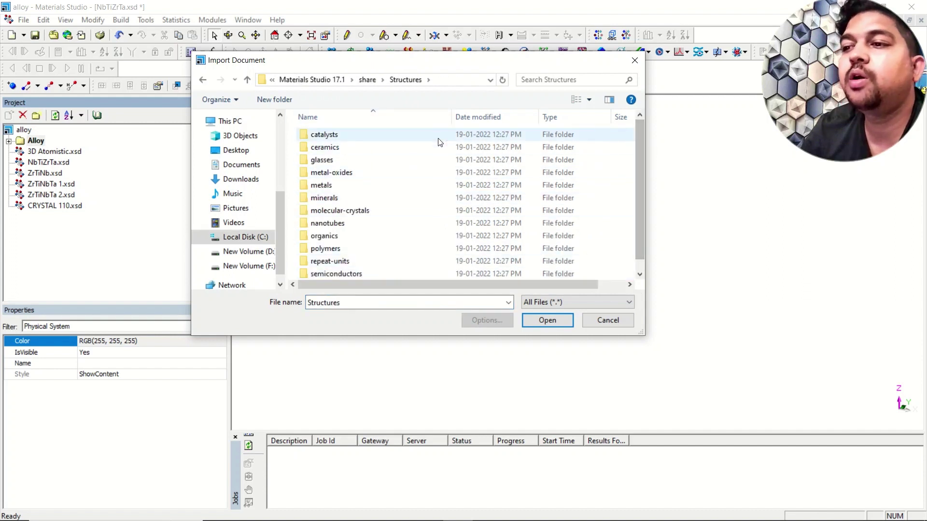
pyautogui.scroll(-1, 362, 236)
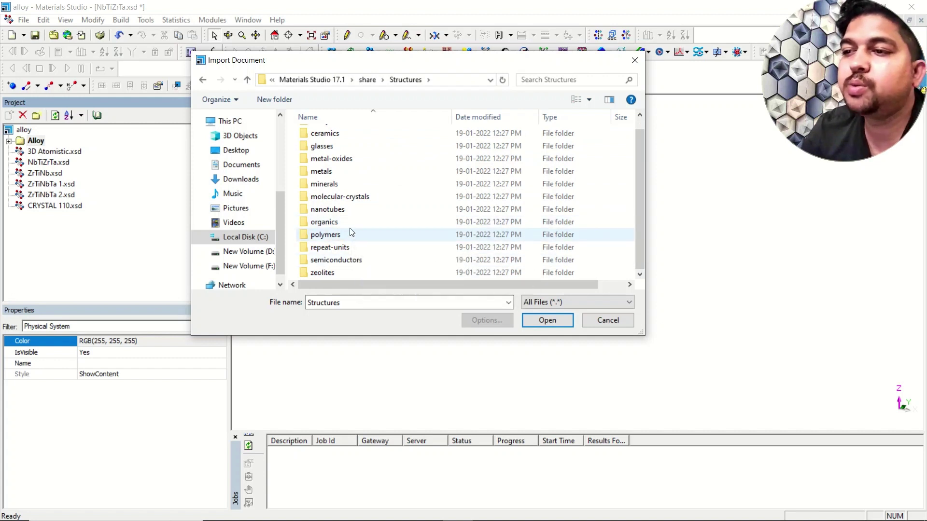
pyautogui.doubleClick(331, 174)
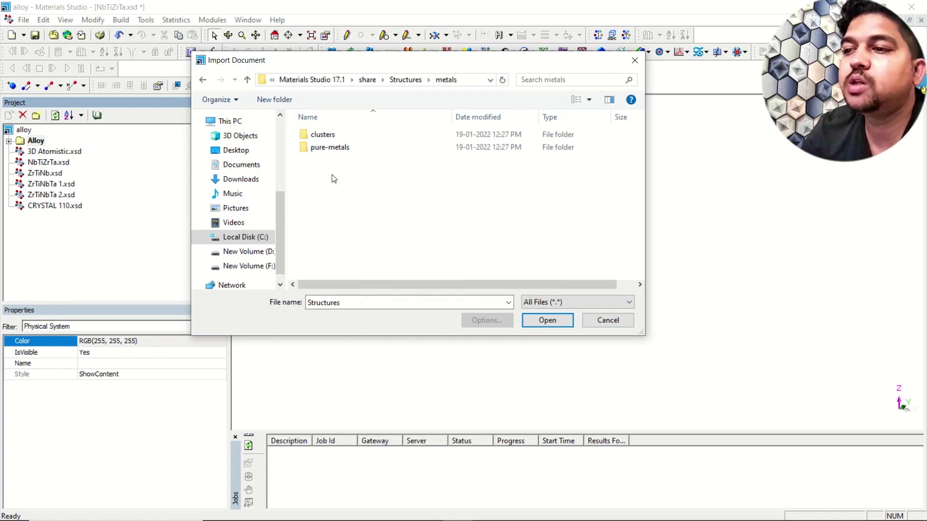
pyautogui.doubleClick(337, 147)
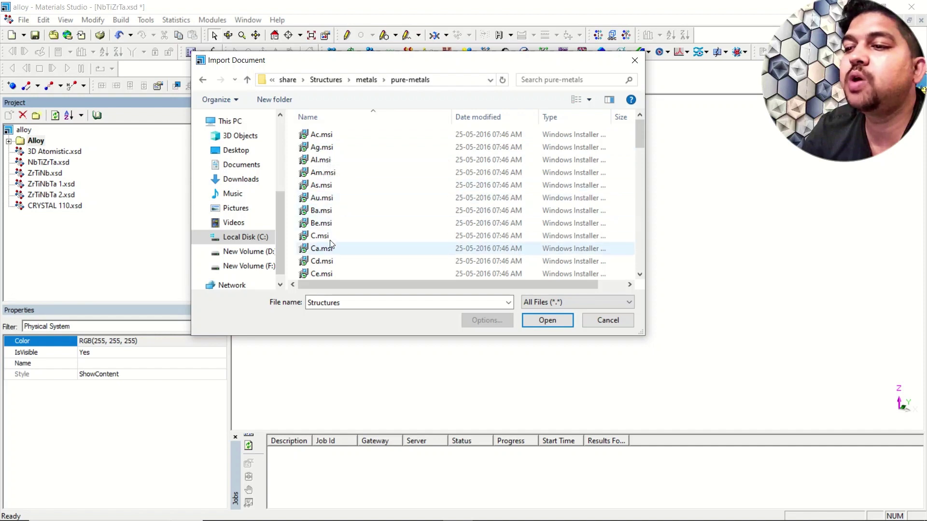
pyautogui.scroll(-4, 329, 246)
pyautogui.scroll(4, 328, 253)
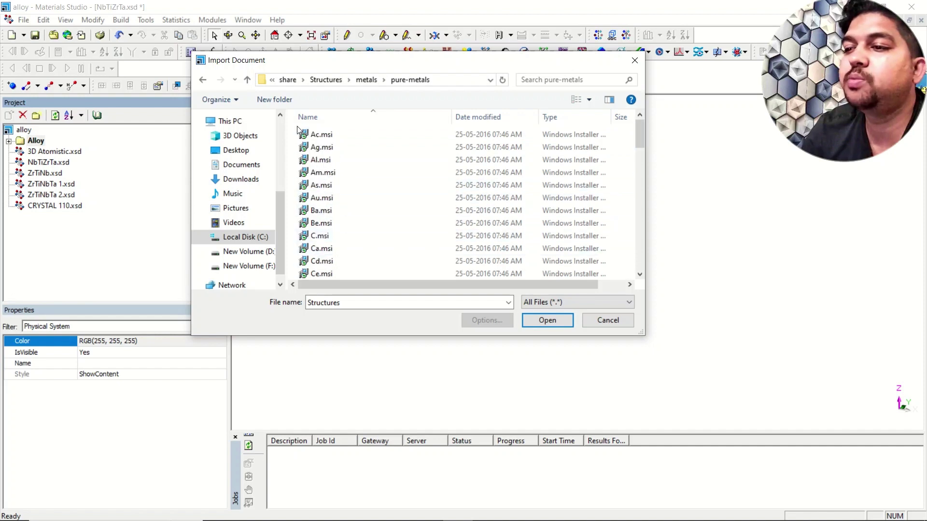
pyautogui.click(329, 161)
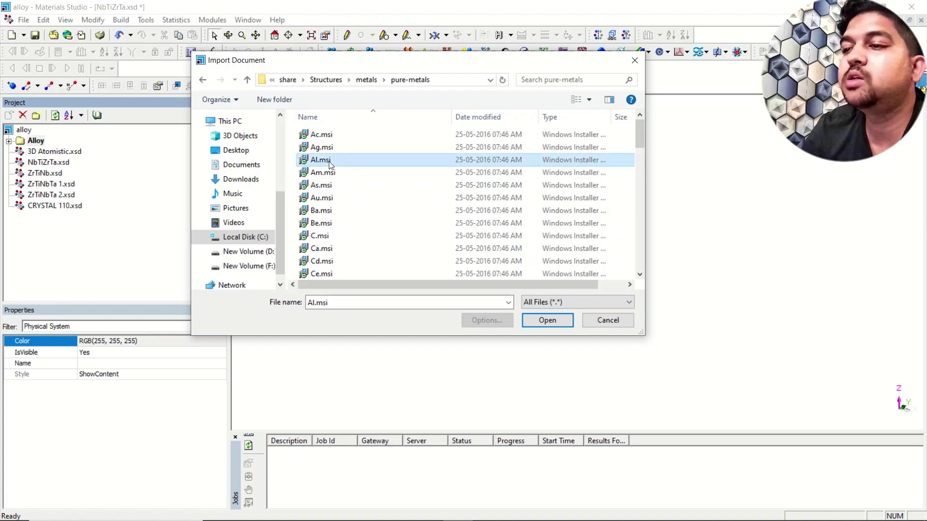
pyautogui.click(546, 323)
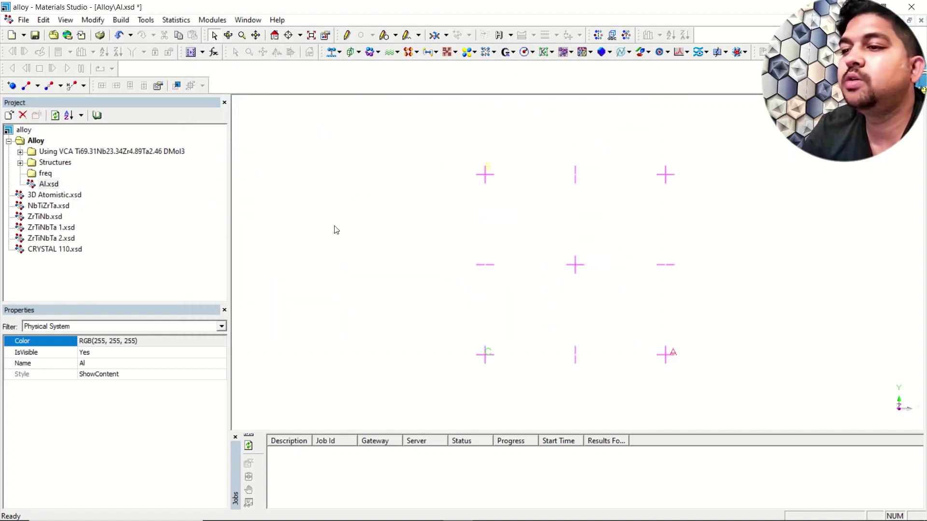
# Set the aluminium lattice display style to thin Line with black colour.
pyautogui.moveTo(604, 284)
pyautogui.mouseDown(button='right')
pyautogui.moveTo(568, 254)
pyautogui.moveTo(605, 264)
pyautogui.mouseUp(button='right')
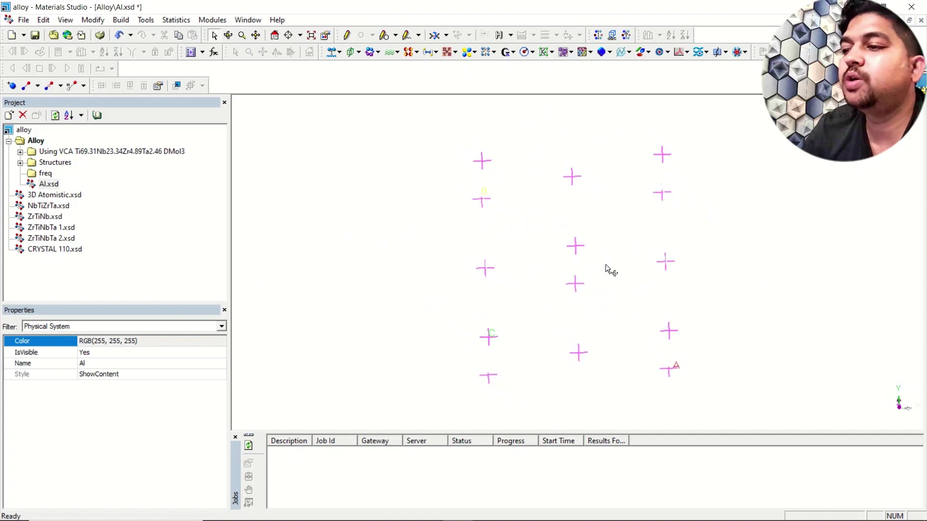
pyautogui.rightClick(319, 216)
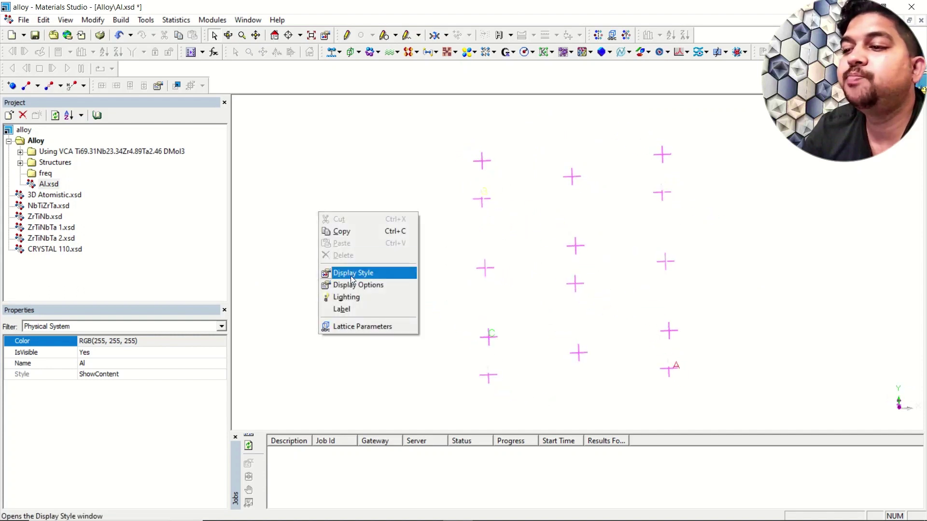
pyautogui.click(369, 273)
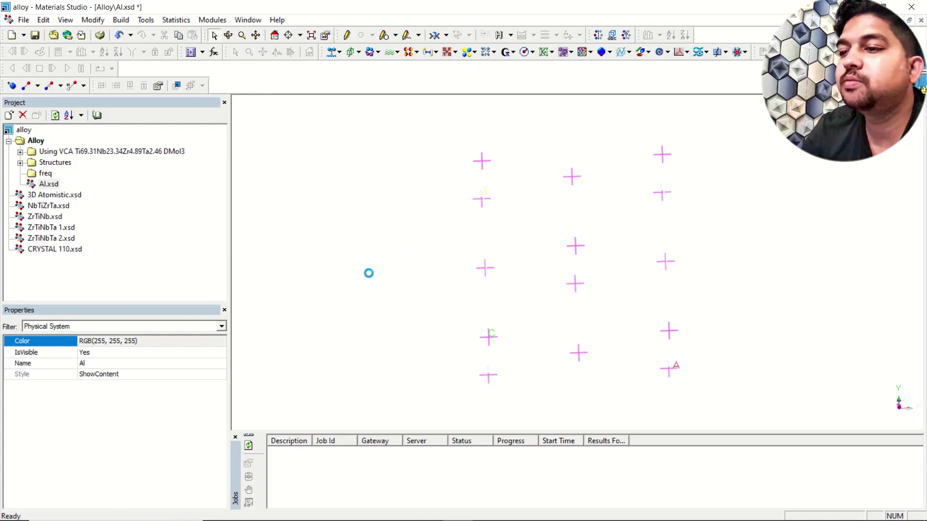
pyautogui.click(121, 150)
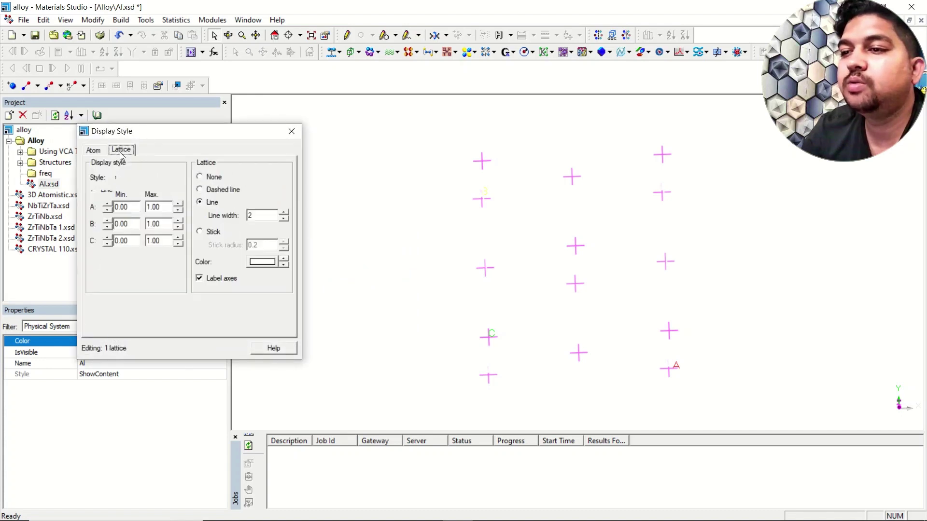
pyautogui.click(211, 232)
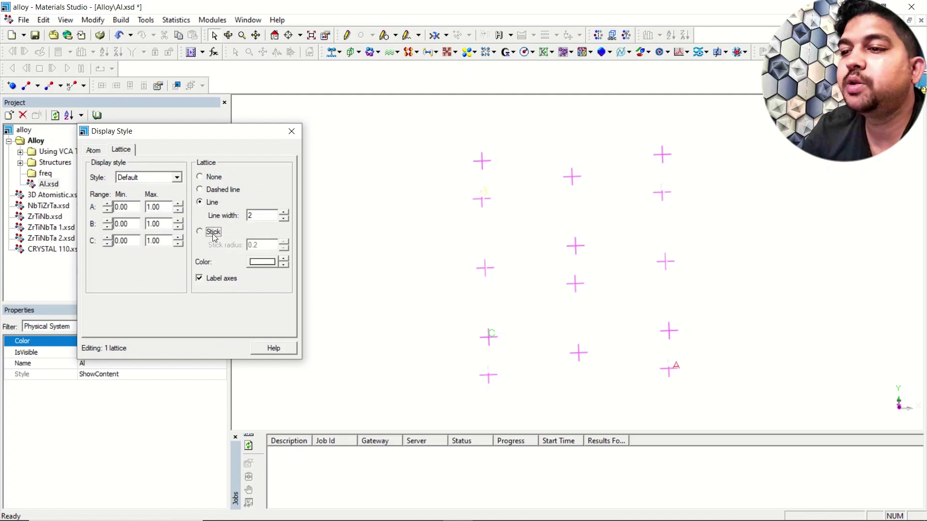
pyautogui.click(213, 205)
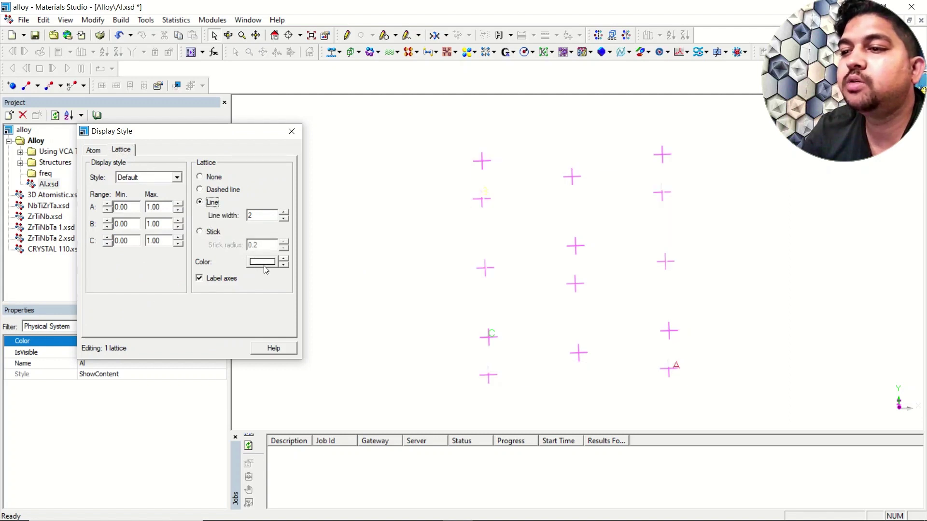
pyautogui.click(264, 263)
pyautogui.click(408, 211)
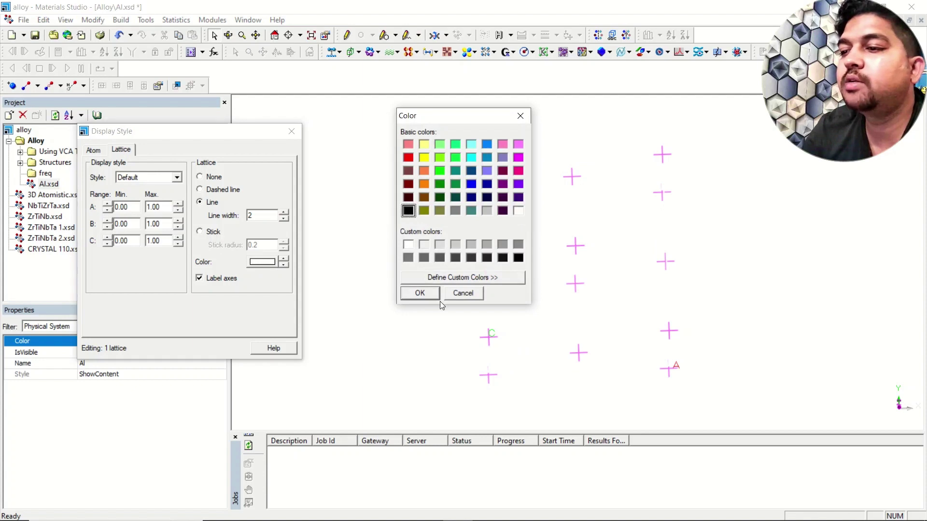
pyautogui.click(420, 293)
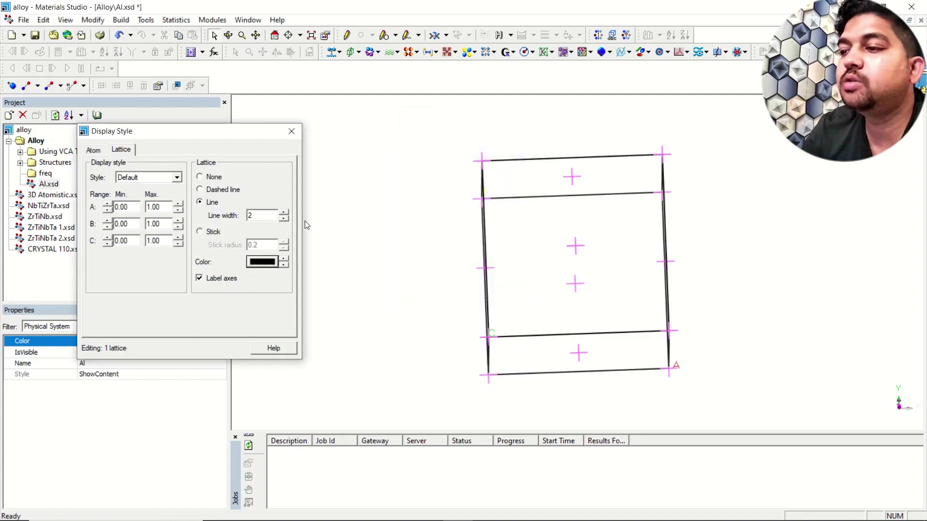
pyautogui.click(291, 132)
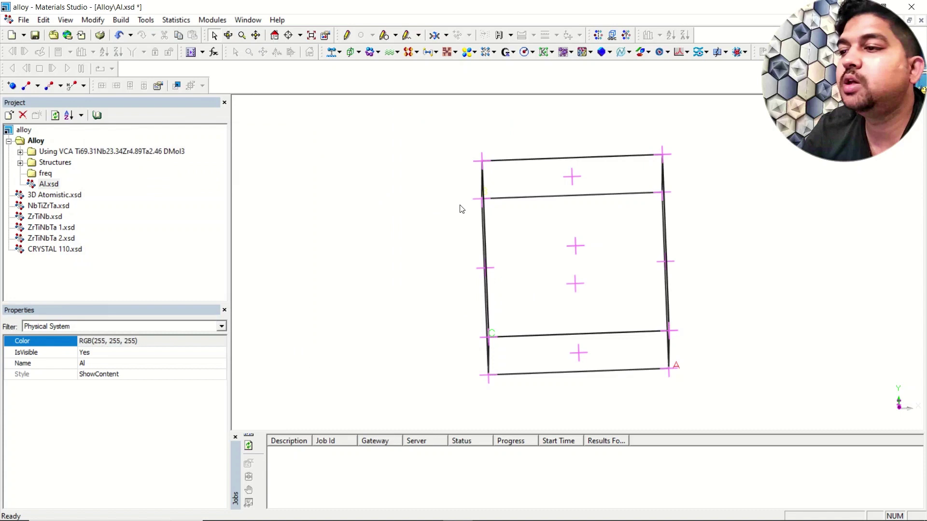
# Display the aluminium atoms in Ball and stick style.
pyautogui.rightClick(274, 206)
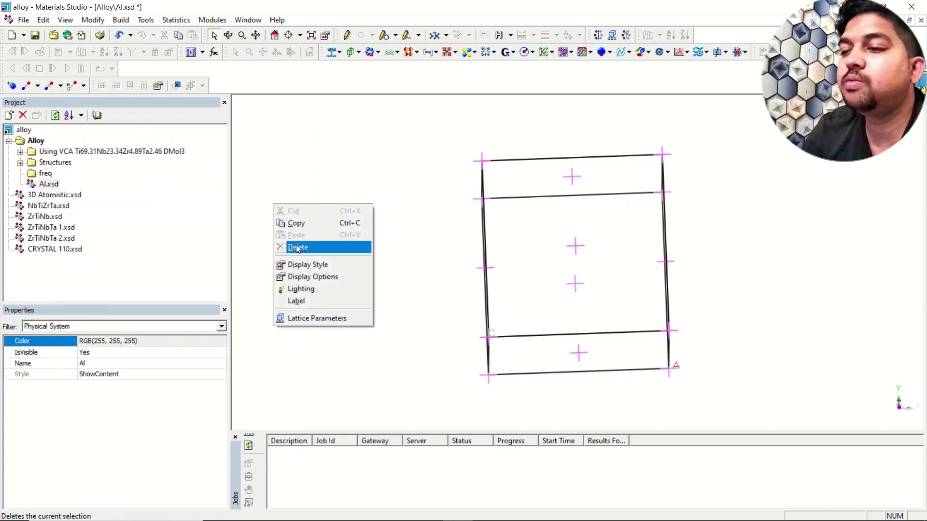
pyautogui.click(303, 264)
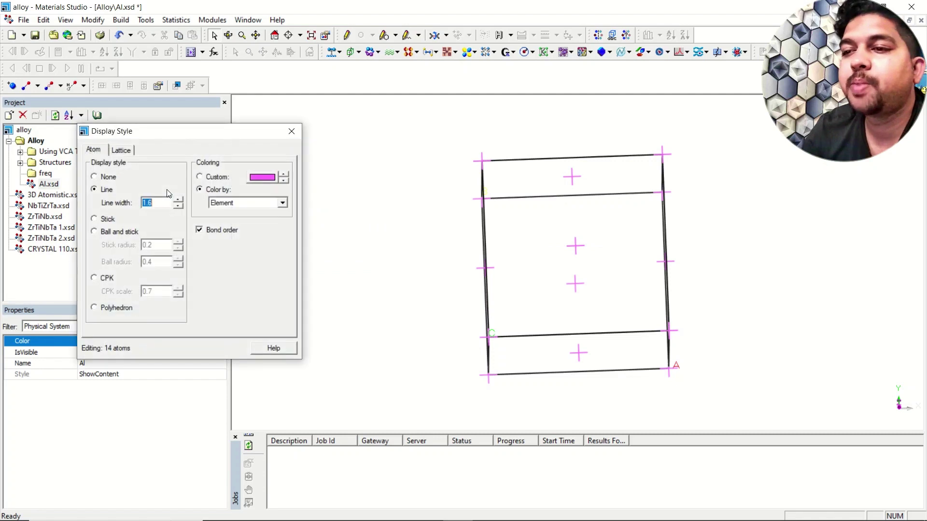
pyautogui.click(119, 232)
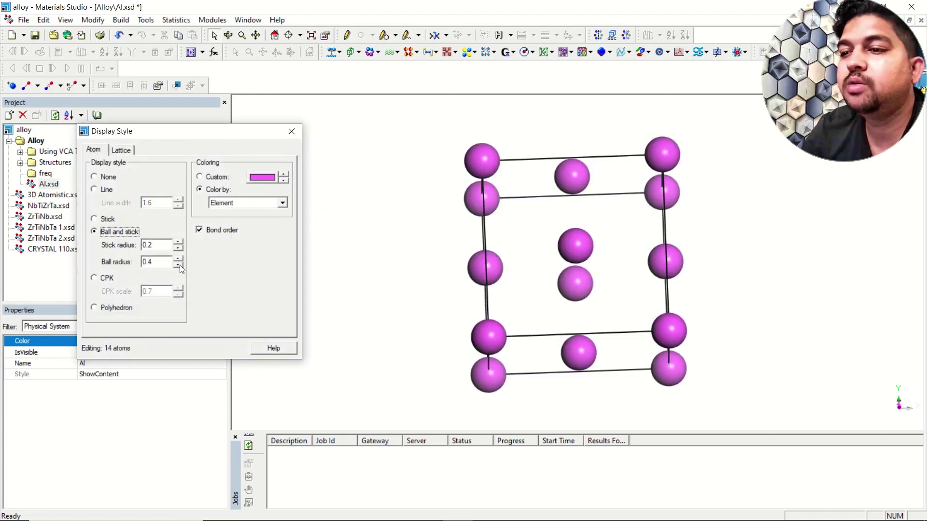
pyautogui.click(292, 132)
# Enable Monitor bonding in the bond calculation options, then rotate the cell.
pyautogui.click(38, 87)
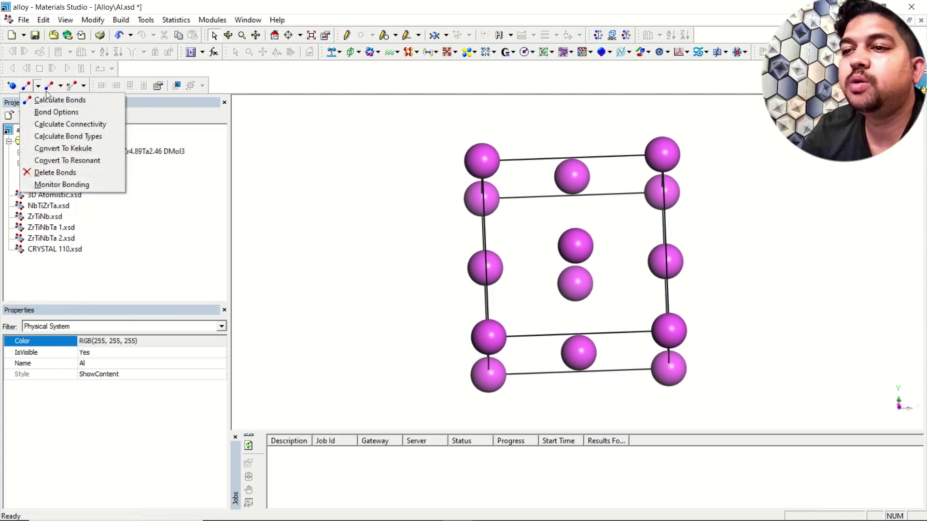
pyautogui.click(62, 112)
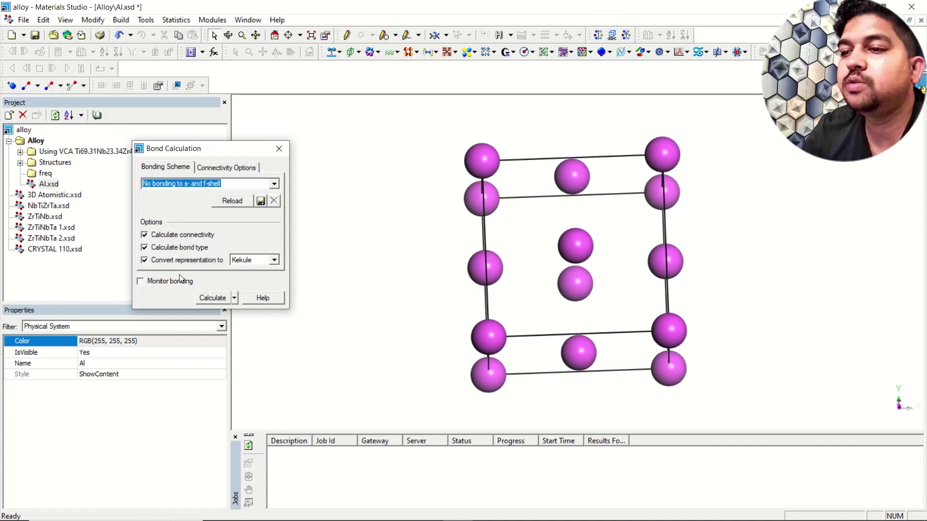
pyautogui.click(178, 281)
pyautogui.click(214, 171)
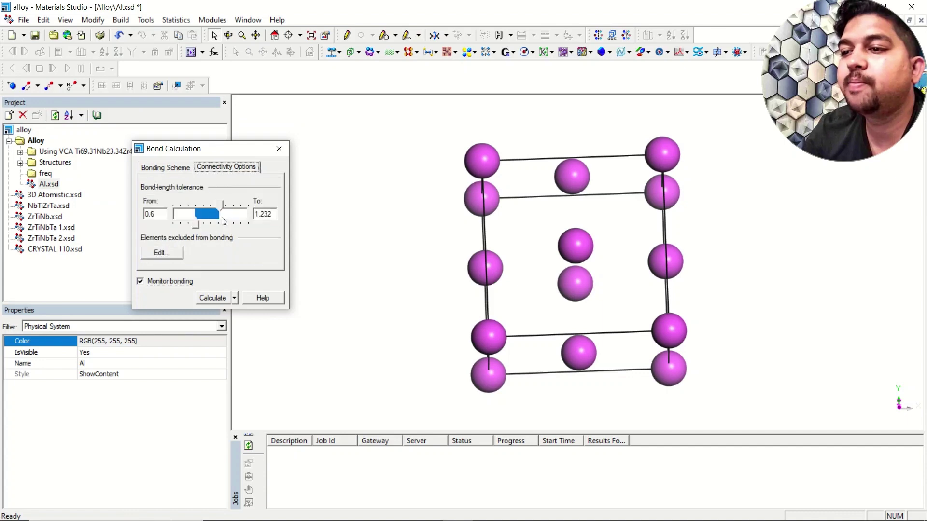
pyautogui.click(279, 149)
pyautogui.moveTo(582, 153)
pyautogui.mouseDown(button='right')
pyautogui.moveTo(588, 214)
pyautogui.moveTo(567, 195)
pyautogui.moveTo(603, 165)
pyautogui.moveTo(592, 193)
pyautogui.moveTo(613, 161)
pyautogui.moveTo(582, 188)
pyautogui.moveTo(600, 271)
pyautogui.moveTo(593, 216)
pyautogui.moveTo(561, 169)
pyautogui.moveTo(550, 185)
pyautogui.moveTo(592, 169)
pyautogui.moveTo(580, 158)
pyautogui.moveTo(550, 173)
pyautogui.moveTo(576, 163)
pyautogui.moveTo(554, 160)
pyautogui.moveTo(573, 172)
pyautogui.moveTo(560, 167)
pyautogui.mouseUp(button='right')
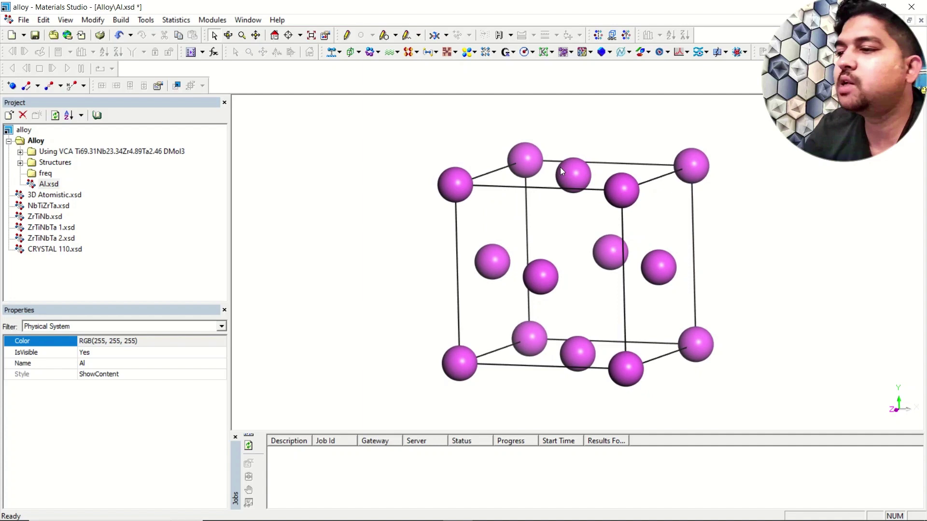
# Start another structure import into the Alloy folder.
pyautogui.click(23, 20)
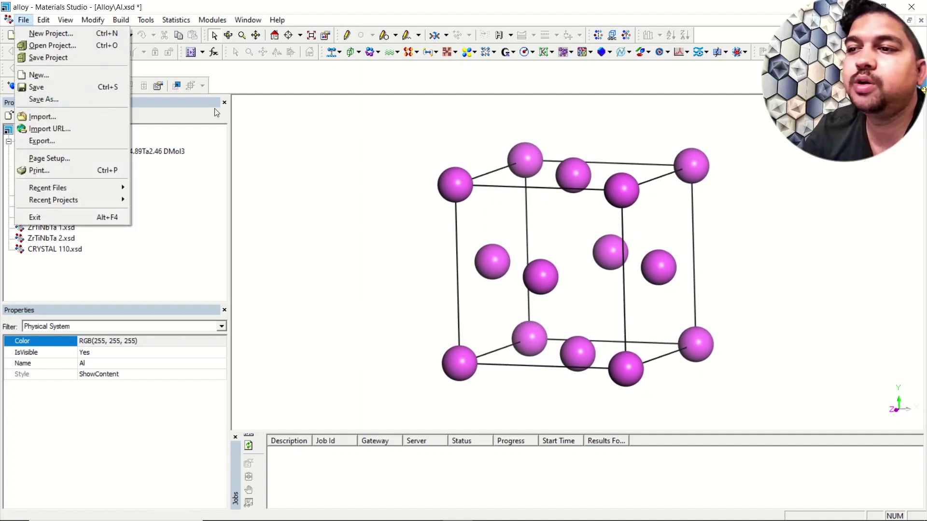
pyautogui.click(190, 212)
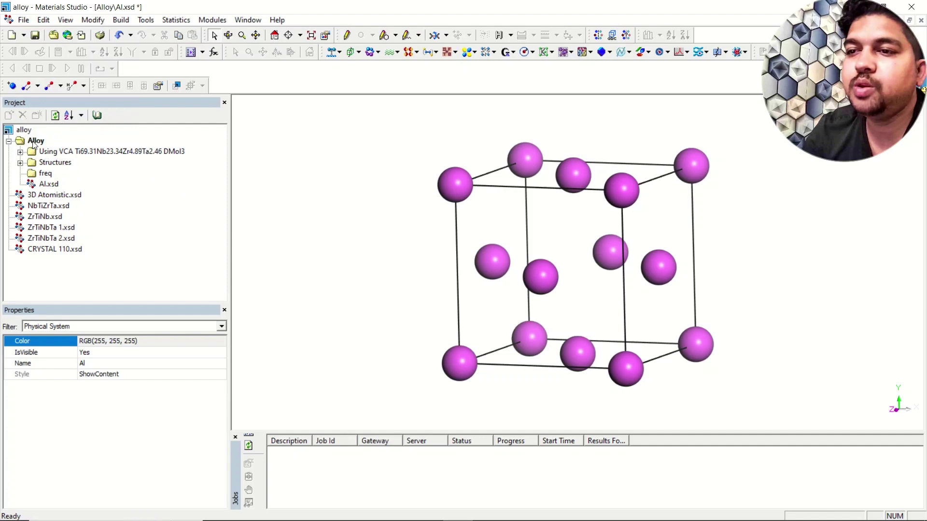
pyautogui.rightClick(34, 144)
pyautogui.click(85, 157)
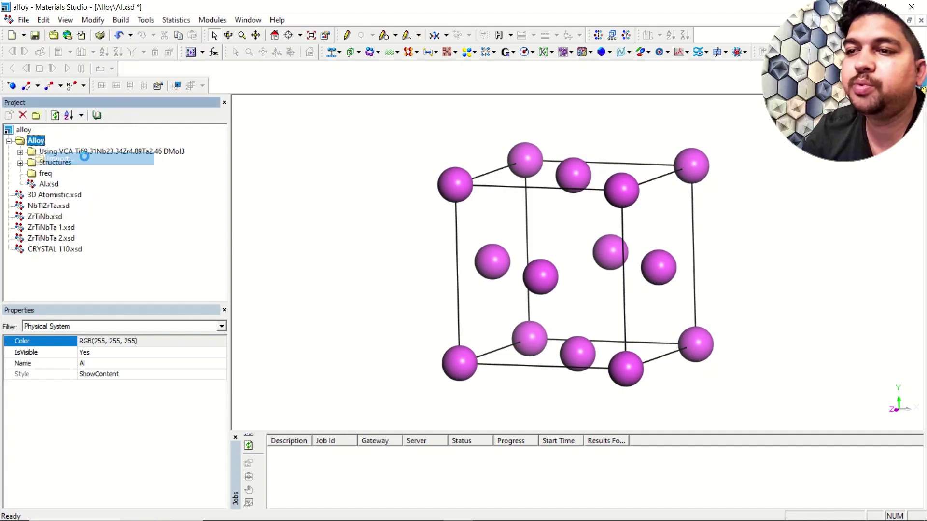
pyautogui.scroll(-5, 345, 199)
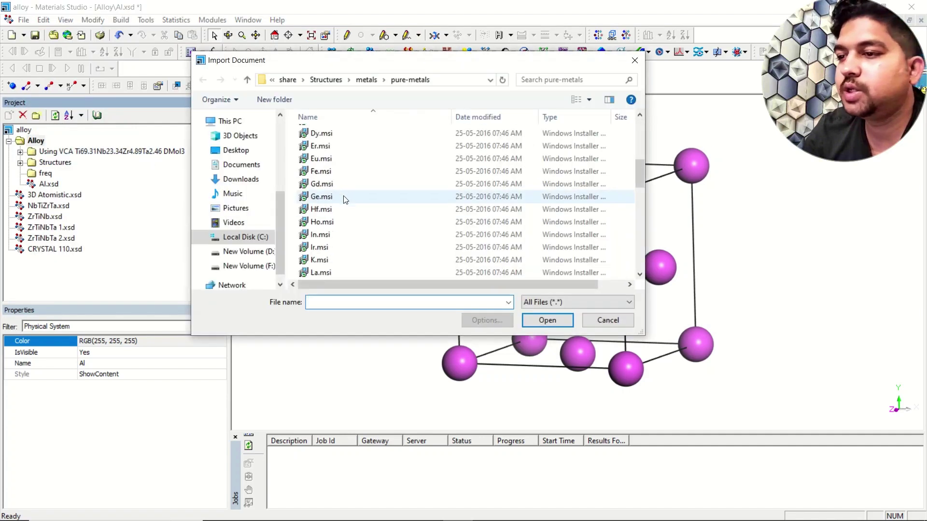
pyautogui.scroll(-10, 359, 214)
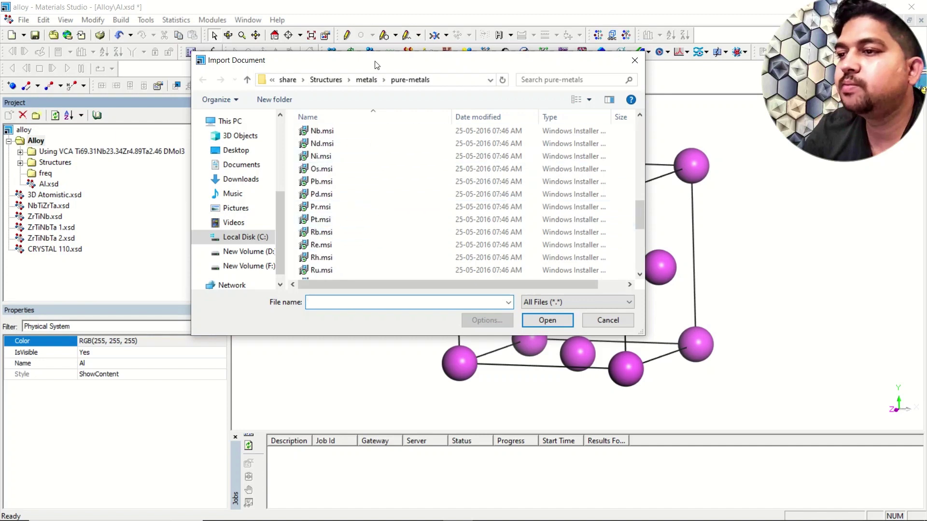
# Import Cu2O.msi from the Structures > metal-oxides library.
pyautogui.click(366, 80)
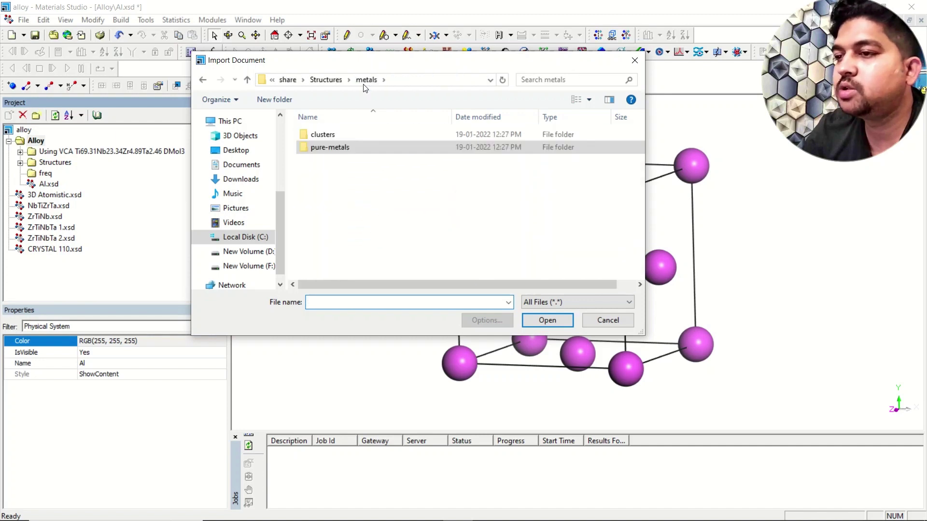
pyautogui.doubleClick(337, 134)
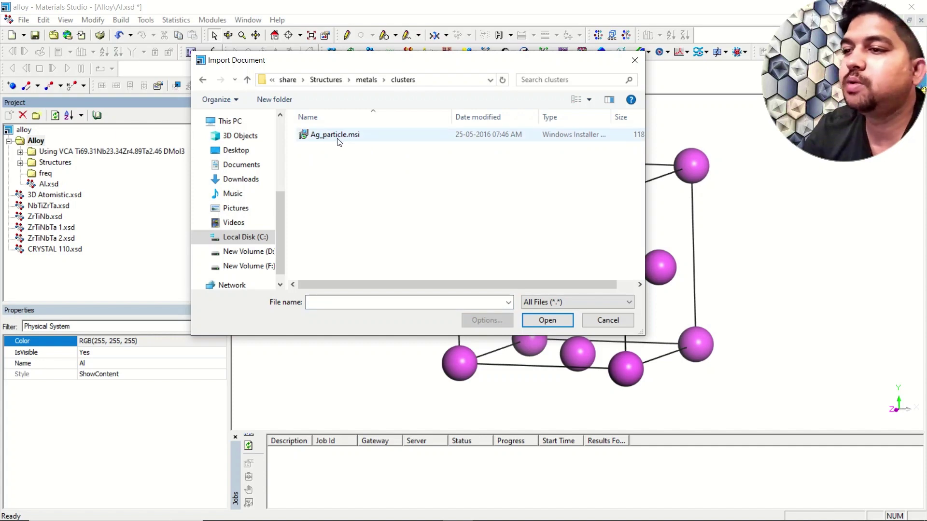
pyautogui.click(369, 80)
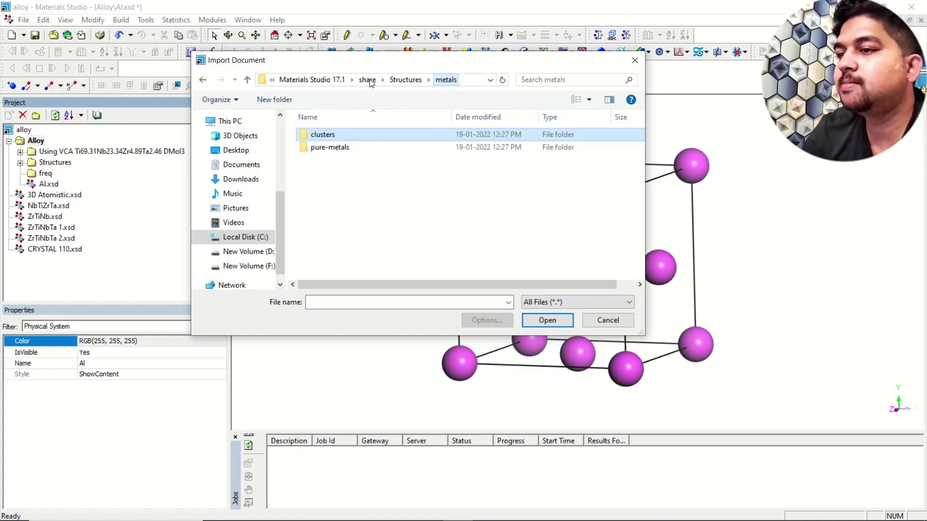
pyautogui.click(326, 80)
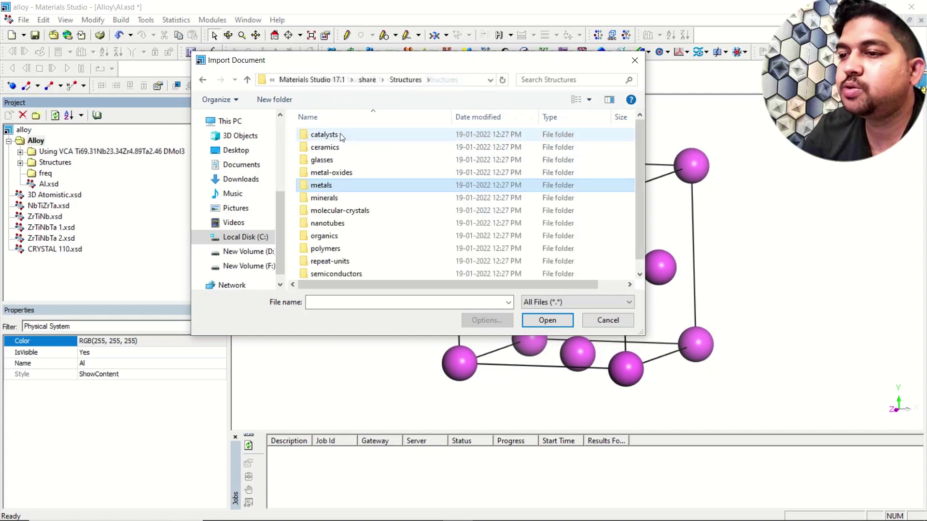
pyautogui.doubleClick(344, 175)
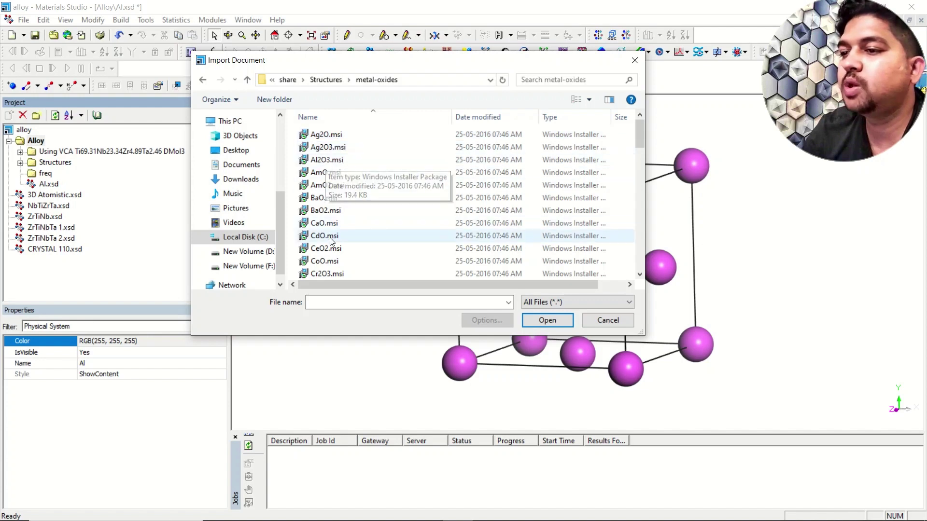
pyautogui.scroll(-4, 350, 211)
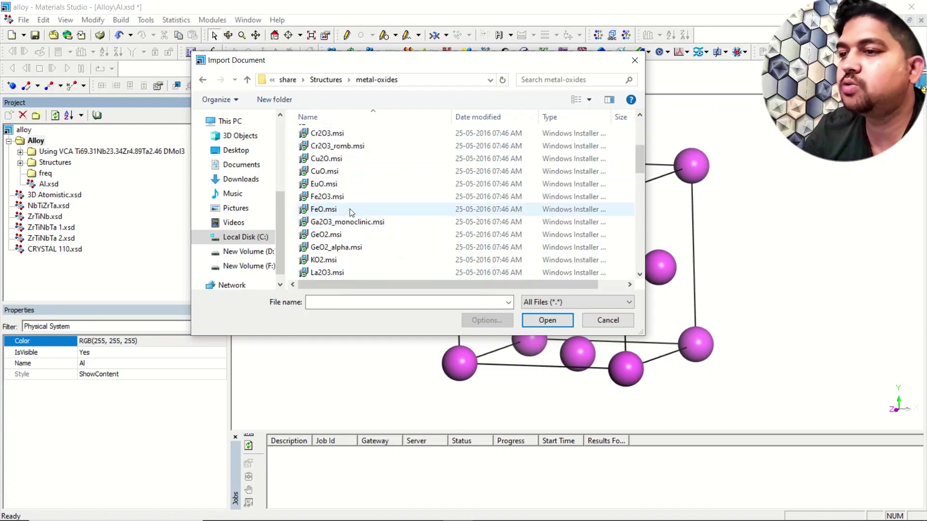
pyautogui.click(332, 163)
pyautogui.click(546, 320)
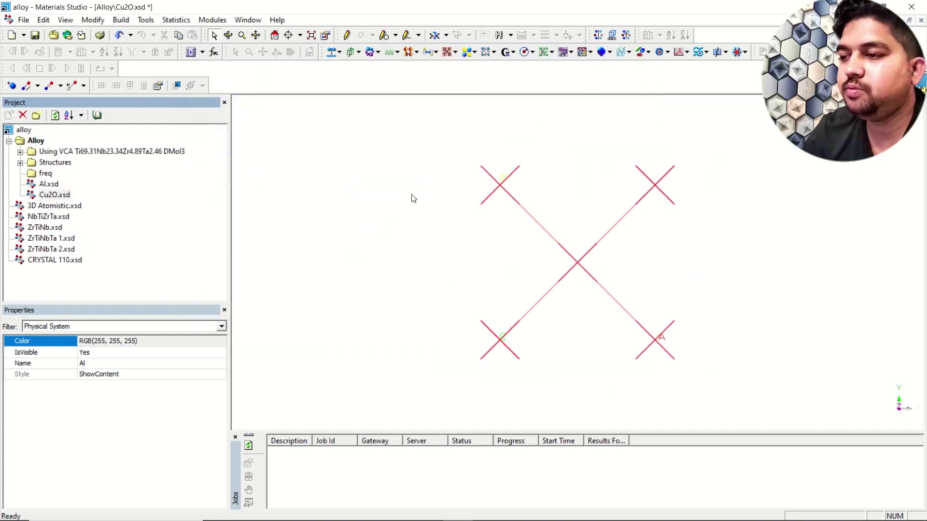
# Show the Cu2O atoms as ball-and-stick with ball radius 0.3.
pyautogui.moveTo(478, 213)
pyautogui.mouseDown(button='right')
pyautogui.moveTo(575, 217)
pyautogui.moveTo(594, 193)
pyautogui.mouseUp(button='right')
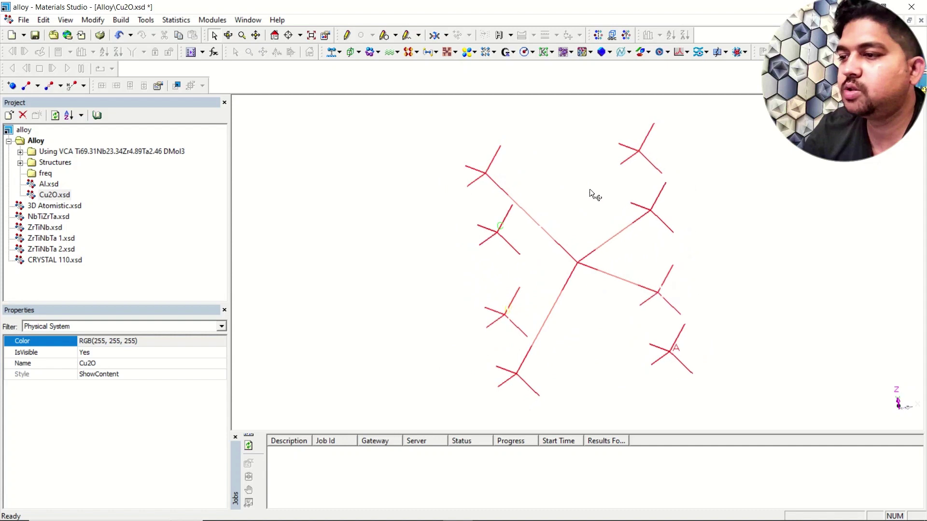
pyautogui.rightClick(324, 202)
pyautogui.click(355, 261)
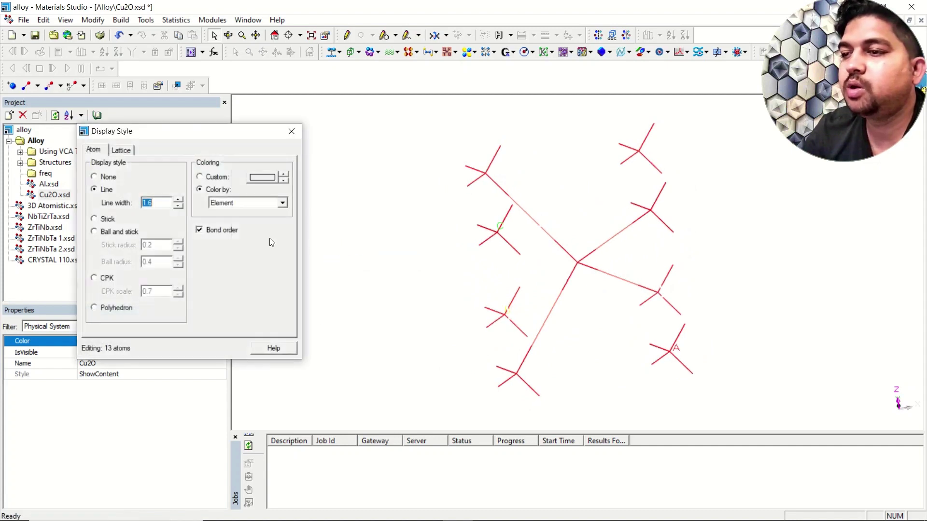
pyautogui.click(119, 232)
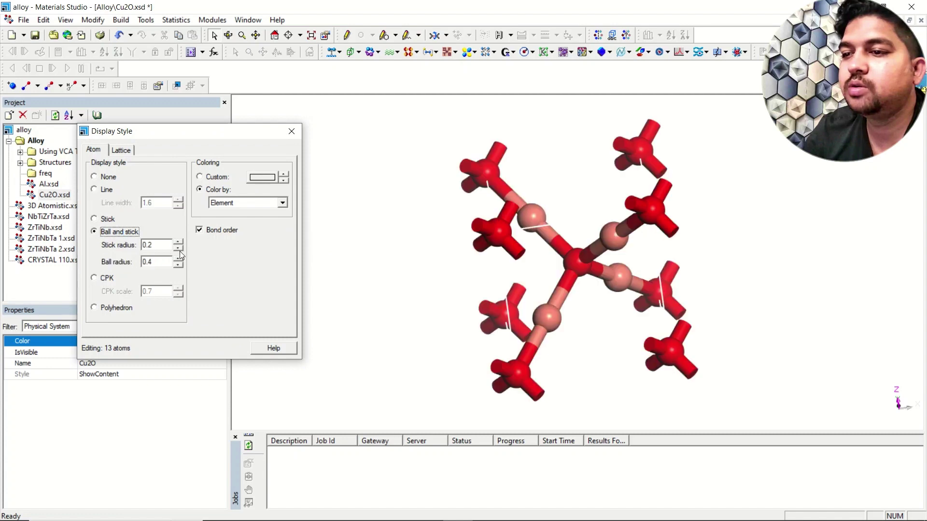
pyautogui.click(179, 265)
# Colour the Cu2O unit cell black and thin the bonds to stick radius 0.1.
pyautogui.click(121, 151)
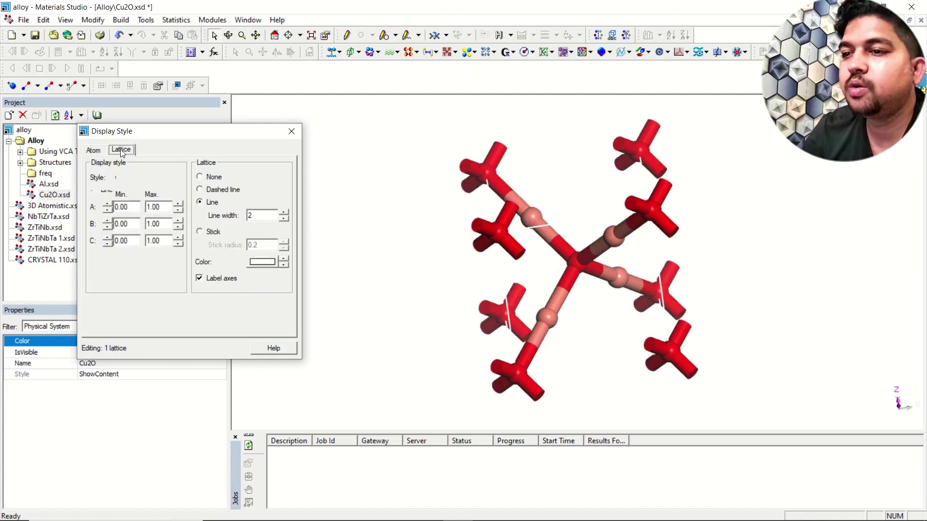
pyautogui.click(263, 263)
pyautogui.click(408, 210)
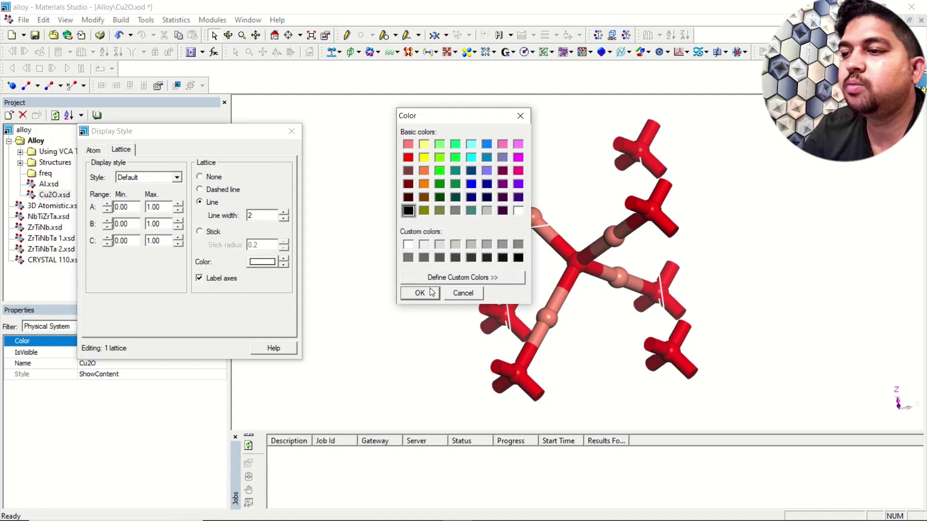
pyautogui.click(432, 294)
pyautogui.click(94, 150)
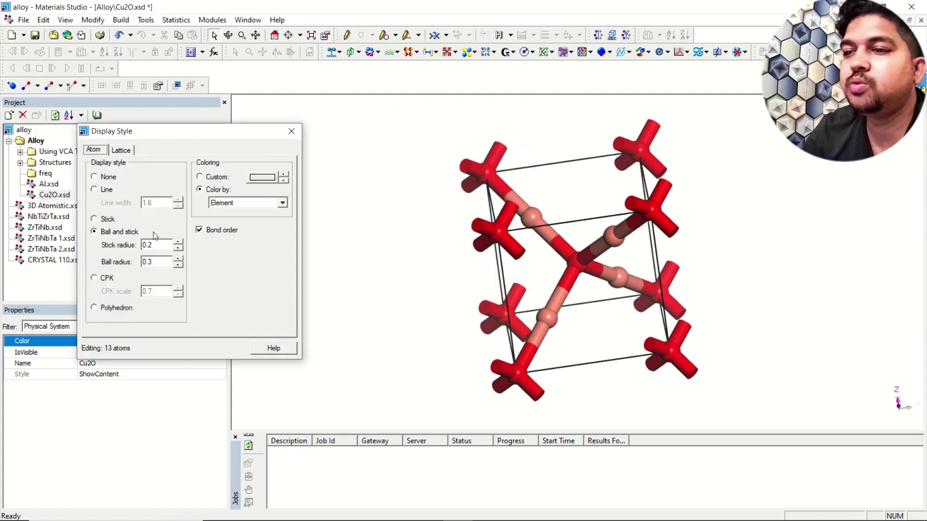
pyautogui.click(177, 248)
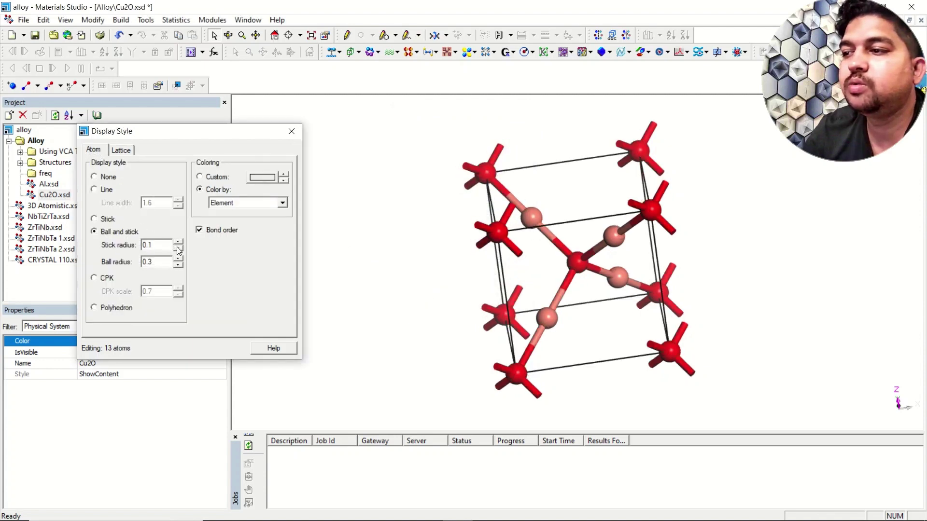
pyautogui.click(292, 131)
pyautogui.moveTo(594, 206)
pyautogui.mouseDown(button='right')
pyautogui.moveTo(536, 248)
pyautogui.moveTo(563, 200)
pyautogui.mouseUp(button='right')
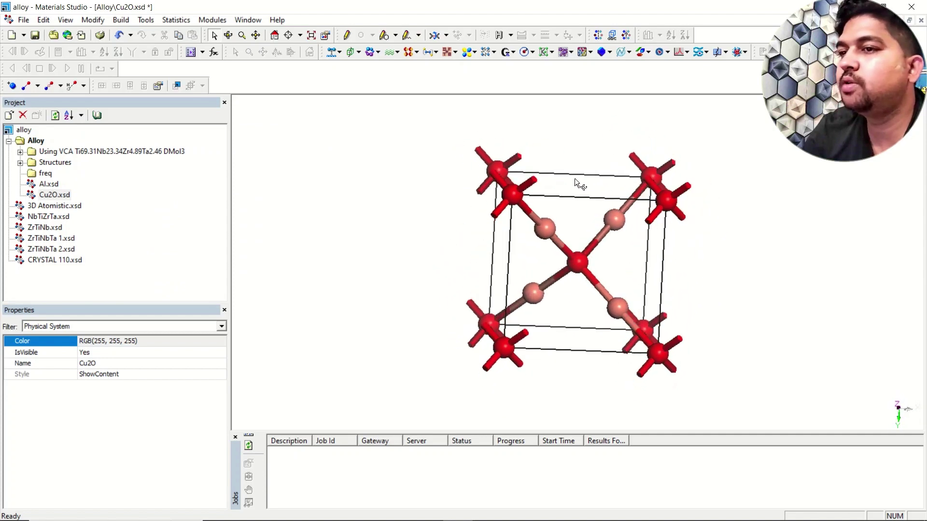
pyautogui.moveTo(575, 179)
pyautogui.mouseDown(button='right')
pyautogui.moveTo(552, 185)
pyautogui.moveTo(563, 183)
pyautogui.moveTo(554, 182)
pyautogui.moveTo(586, 217)
pyautogui.moveTo(734, 234)
pyautogui.moveTo(714, 230)
pyautogui.mouseUp(button='right')
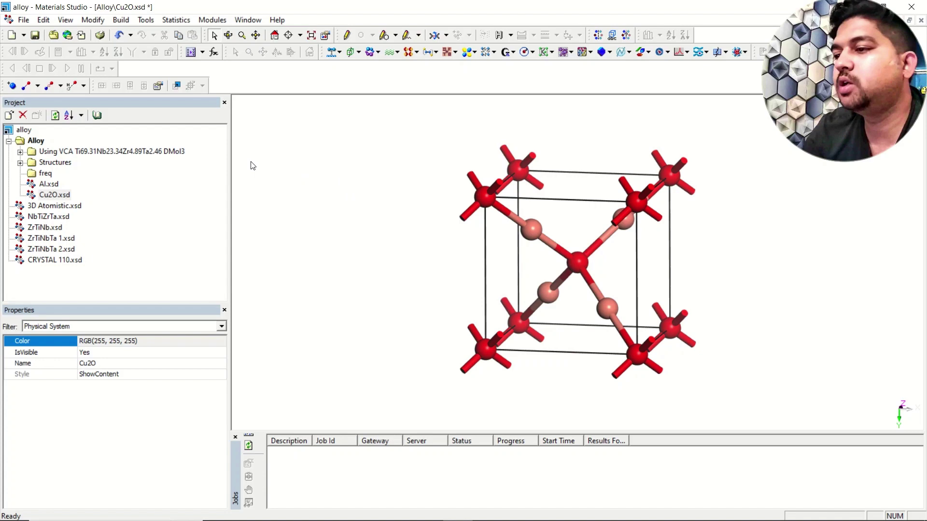
pyautogui.click(22, 21)
pyautogui.press('Right')
pyautogui.press('Right')
pyautogui.press('Right')
pyautogui.press('Right')
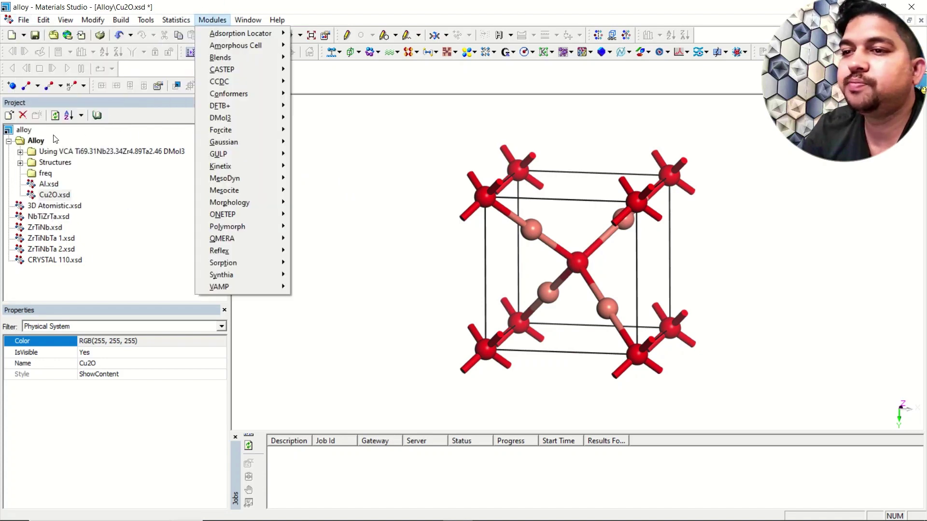
pyautogui.rightClick(24, 130)
# Import 5_5.msi from the Structures > nanotubes library folder.
pyautogui.click(43, 149)
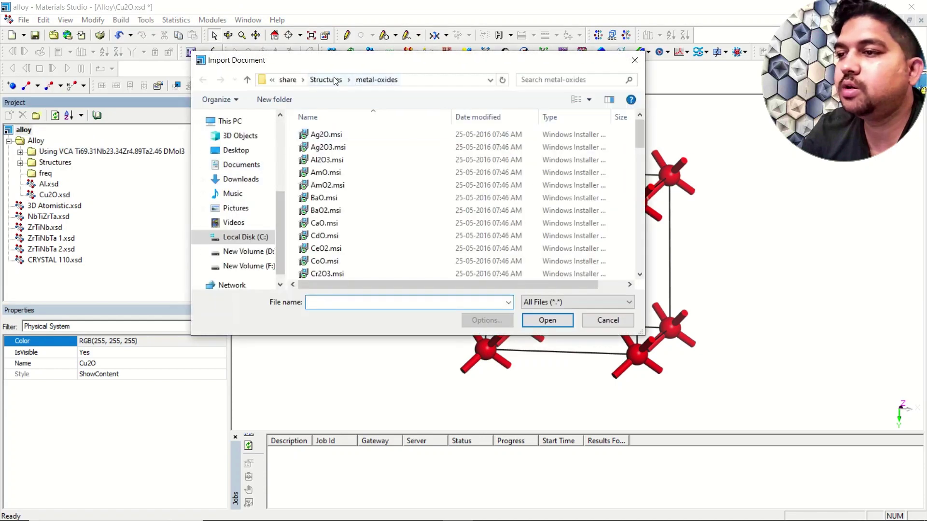
pyautogui.click(335, 80)
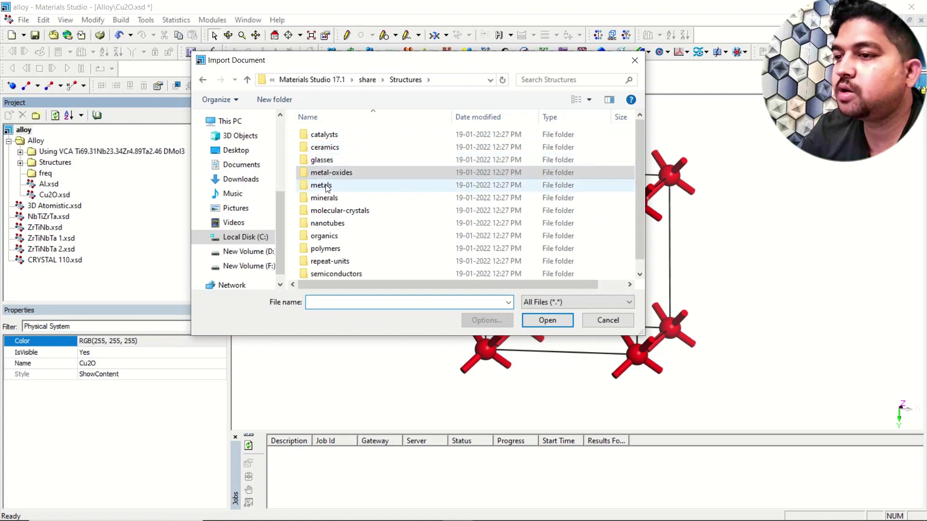
pyautogui.click(342, 226)
pyautogui.doubleClick(343, 224)
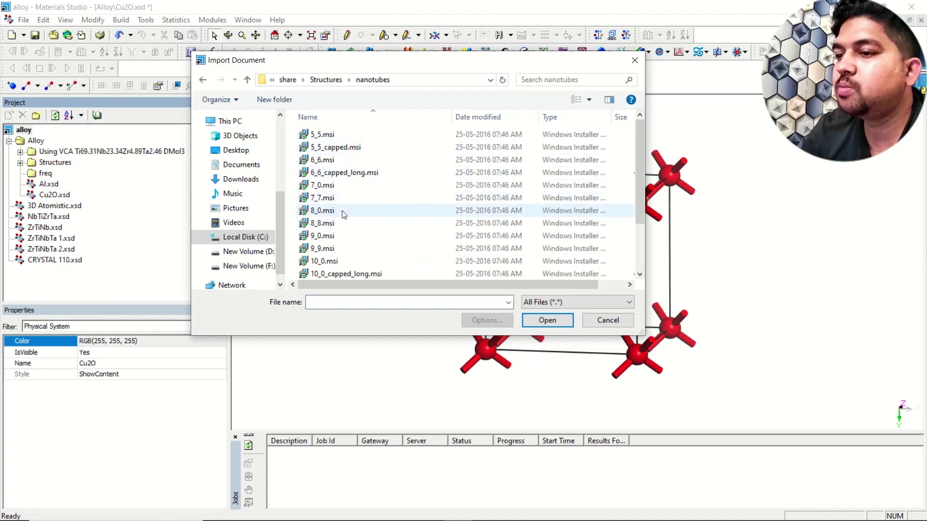
pyautogui.click(323, 138)
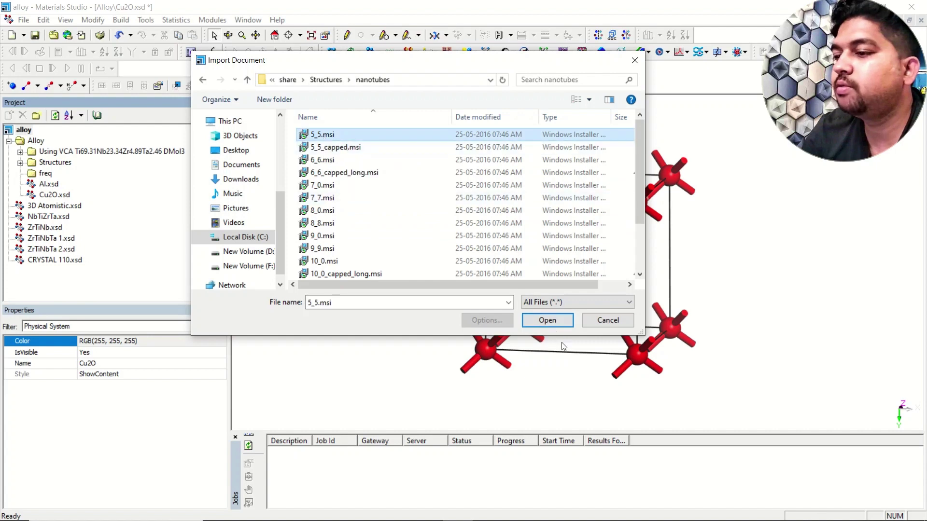
pyautogui.click(549, 321)
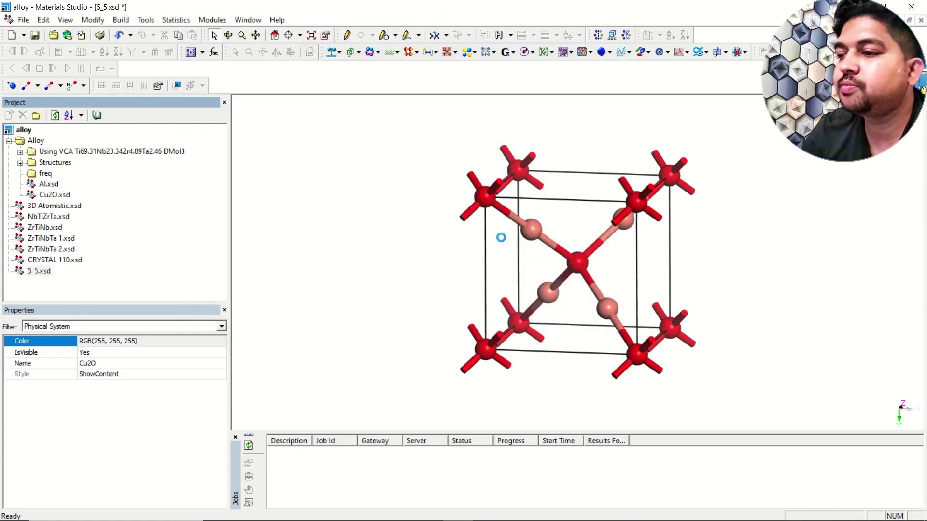
# Rotate the 5_5 nanotube and remove its polymer hierarchy.
pyautogui.moveTo(567, 259)
pyautogui.mouseDown(button='right')
pyautogui.moveTo(614, 348)
pyautogui.moveTo(624, 198)
pyautogui.moveTo(623, 228)
pyautogui.mouseUp(button='right')
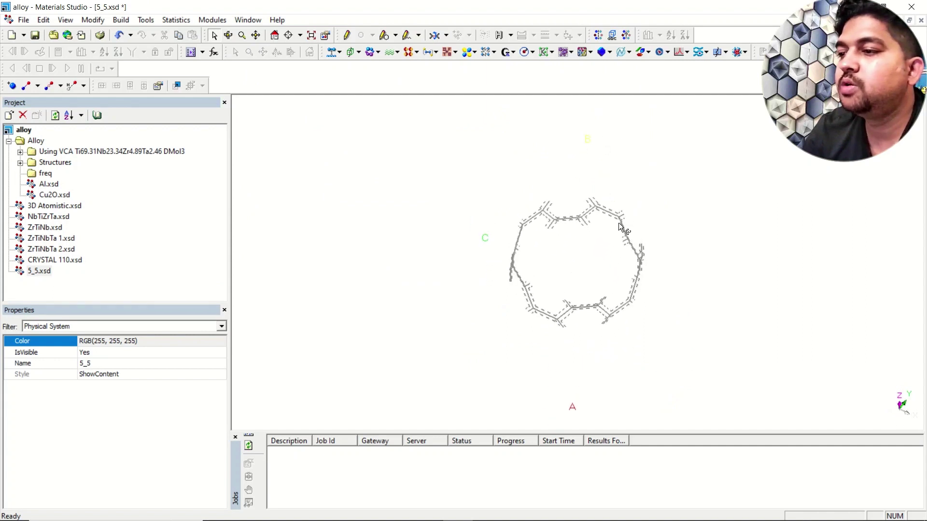
pyautogui.rightClick(321, 216)
pyautogui.click(352, 278)
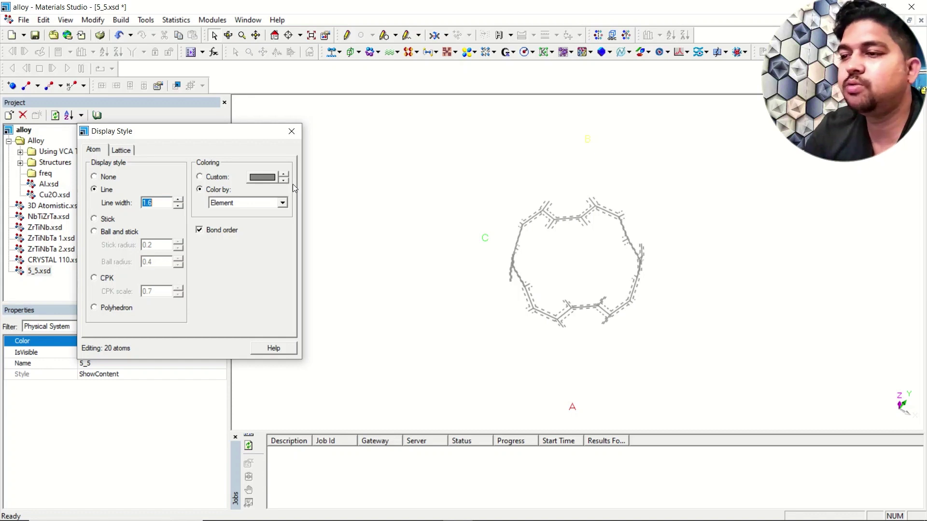
# Render the nanotube as ball-and-stick with thinner bonds and black unit-cell lines.
pyautogui.click(116, 231)
pyautogui.click(179, 248)
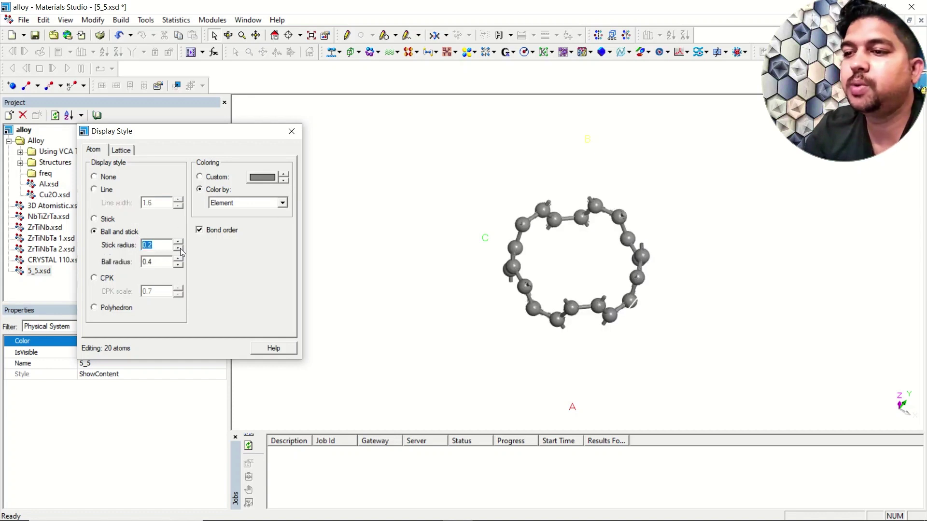
pyautogui.click(181, 267)
pyautogui.click(124, 150)
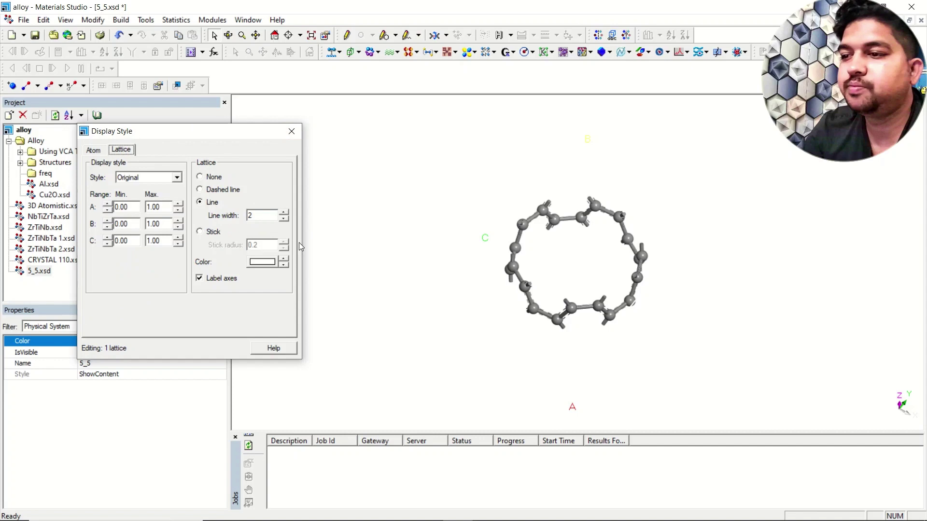
pyautogui.click(262, 263)
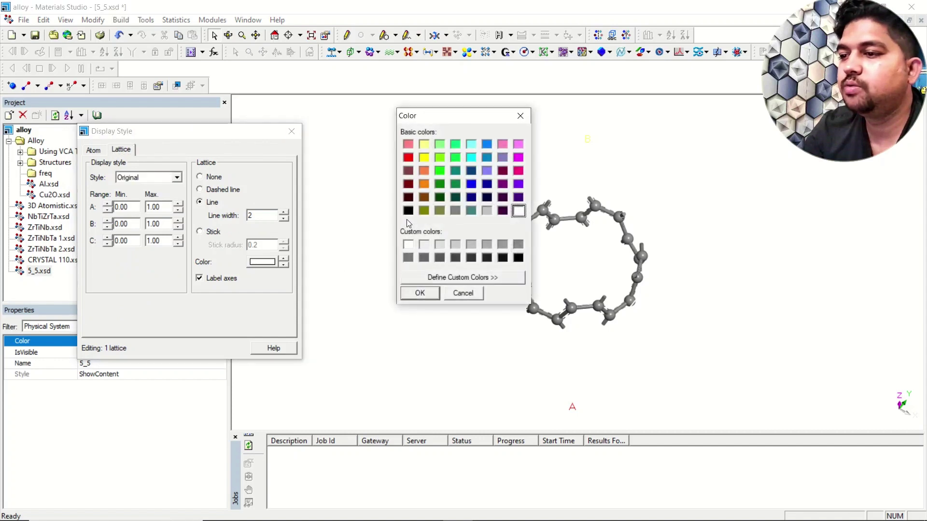
pyautogui.click(408, 210)
pyautogui.click(420, 294)
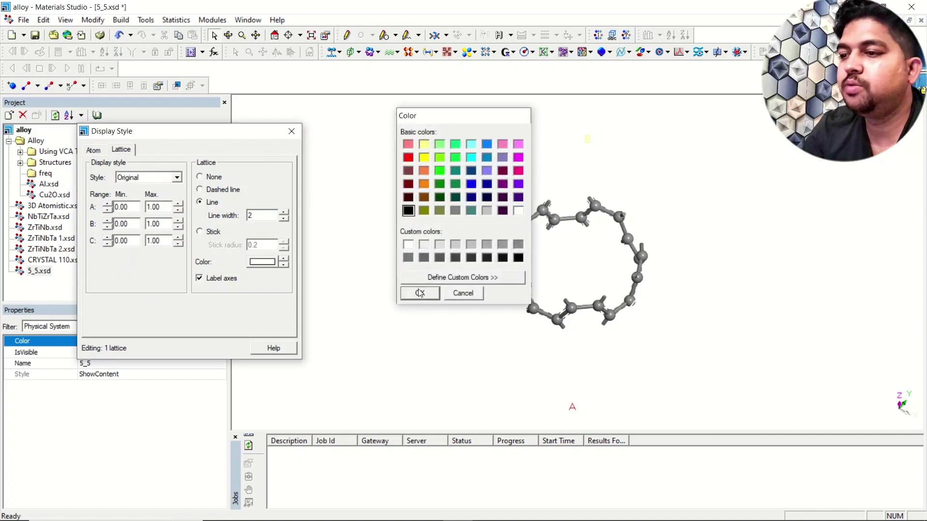
pyautogui.click(291, 132)
pyautogui.moveTo(584, 165)
pyautogui.mouseDown(button='right')
pyautogui.moveTo(548, 160)
pyautogui.moveTo(575, 238)
pyautogui.moveTo(584, 174)
pyautogui.moveTo(534, 164)
pyautogui.mouseUp(button='right')
# Extend the nanotube lattice display to C Max 8, keeping A and B at one cell.
pyautogui.rightClick(269, 154)
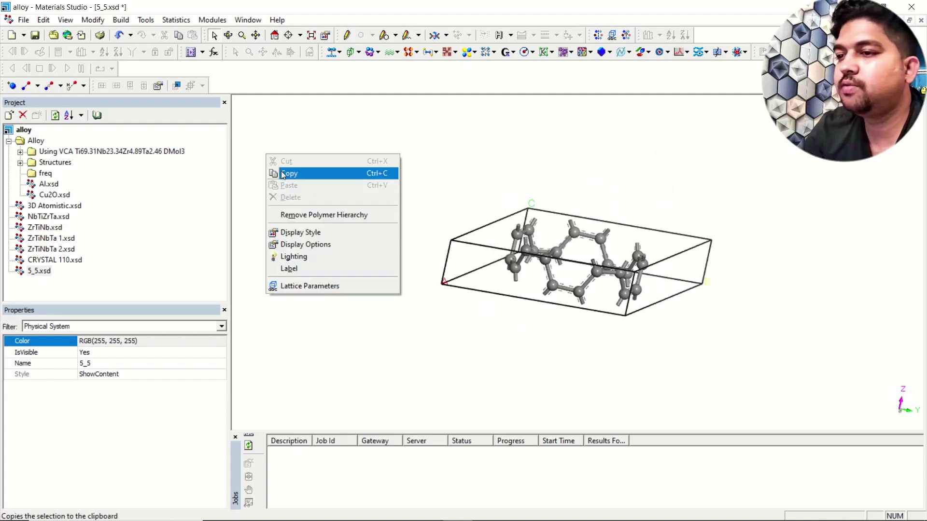
pyautogui.click(300, 230)
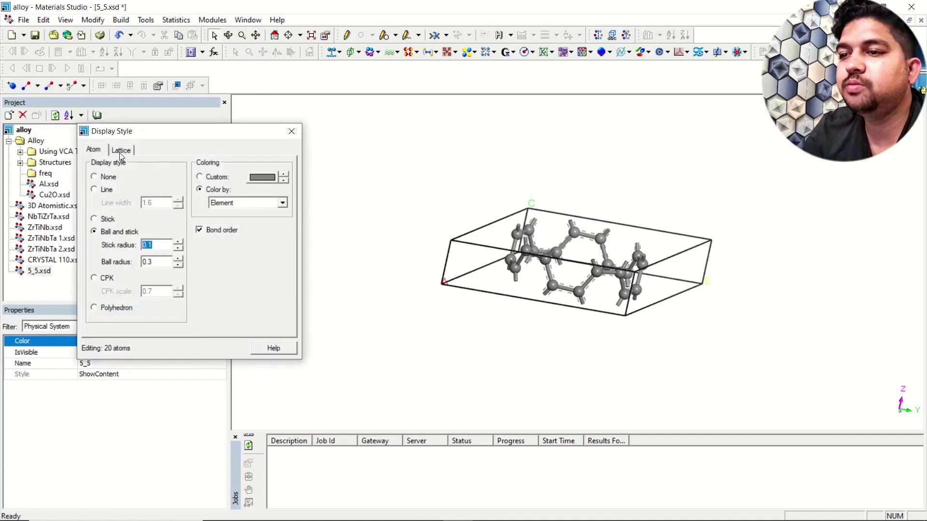
pyautogui.click(122, 150)
pyautogui.click(178, 205)
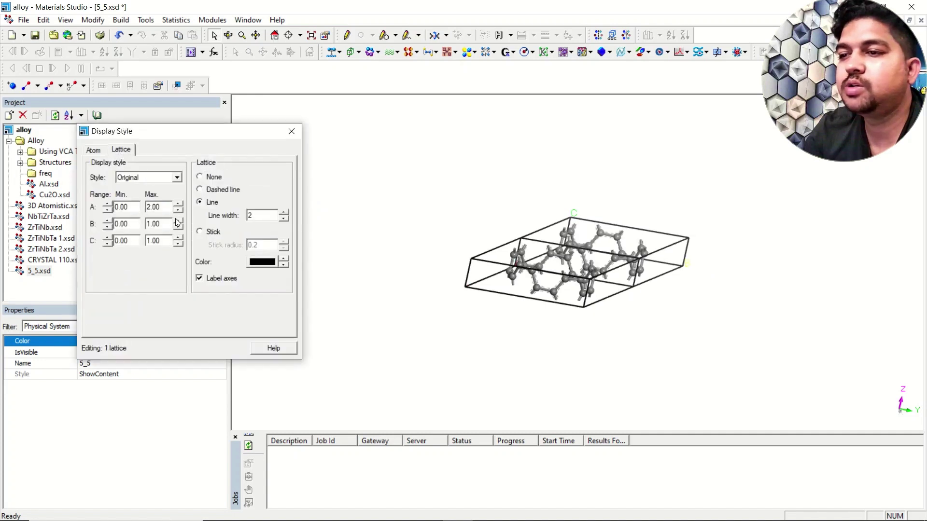
pyautogui.click(178, 221)
pyautogui.click(178, 238)
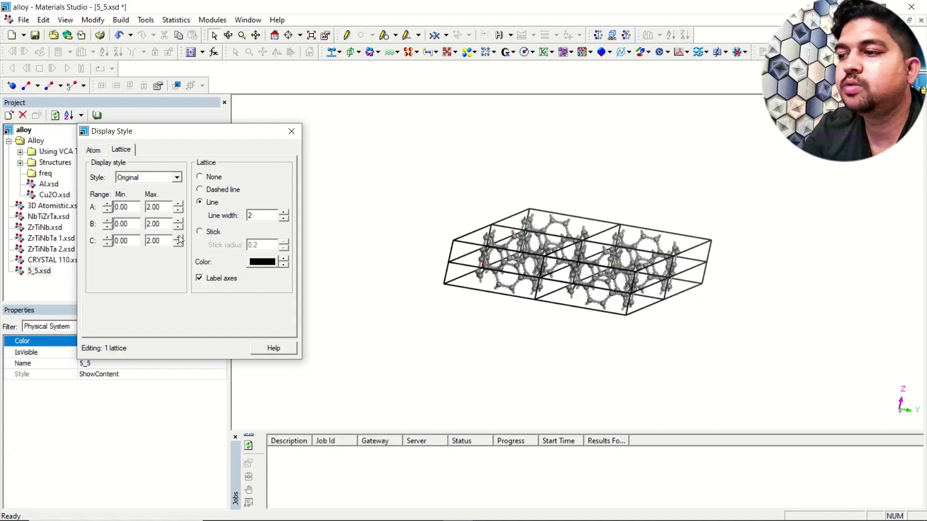
pyautogui.click(178, 226)
pyautogui.click(179, 211)
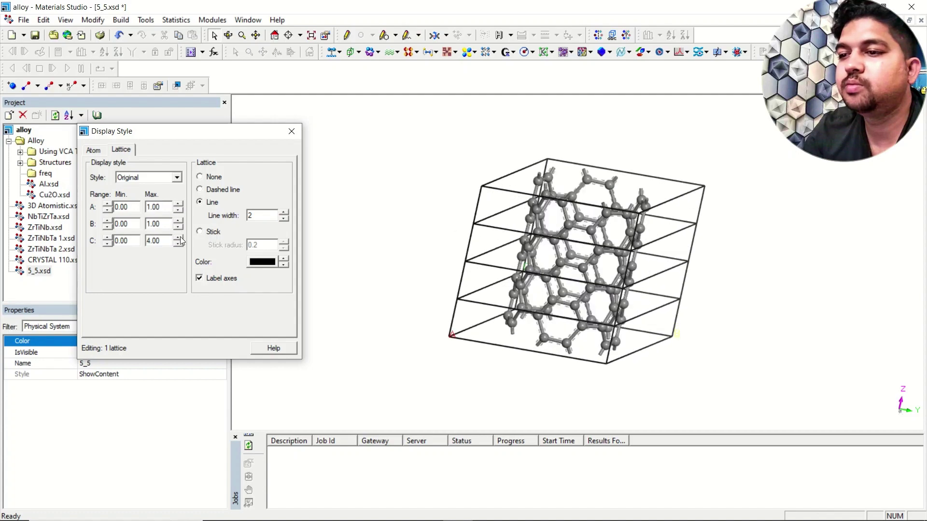
pyautogui.click(178, 237)
pyautogui.click(178, 238)
pyautogui.click(179, 237)
pyautogui.click(572, 252)
# Turn the eight-cell nanotube side-on, enlarge it, and close Display Style.
pyautogui.moveTo(572, 252)
pyautogui.mouseDown(button='right')
pyautogui.moveTo(603, 341)
pyautogui.moveTo(615, 271)
pyautogui.moveTo(607, 226)
pyautogui.mouseUp(button='right')
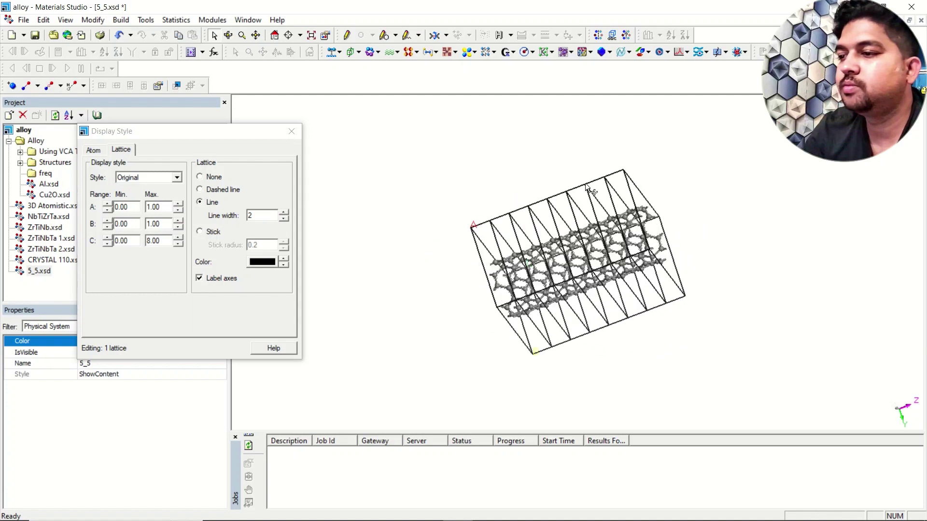
pyautogui.moveTo(606, 227); pyautogui.dragTo(407, 226, button='right')
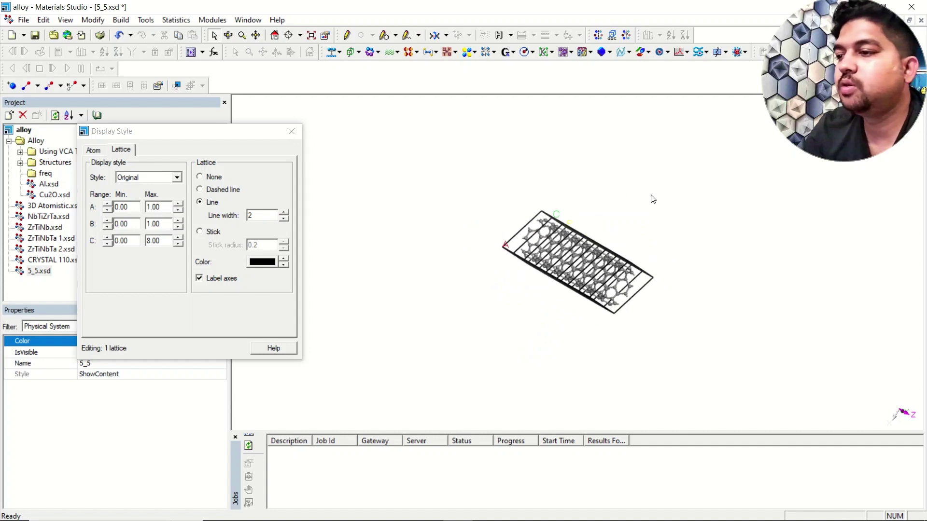
pyautogui.moveTo(652, 200); pyautogui.dragTo(305, 149, button='right')
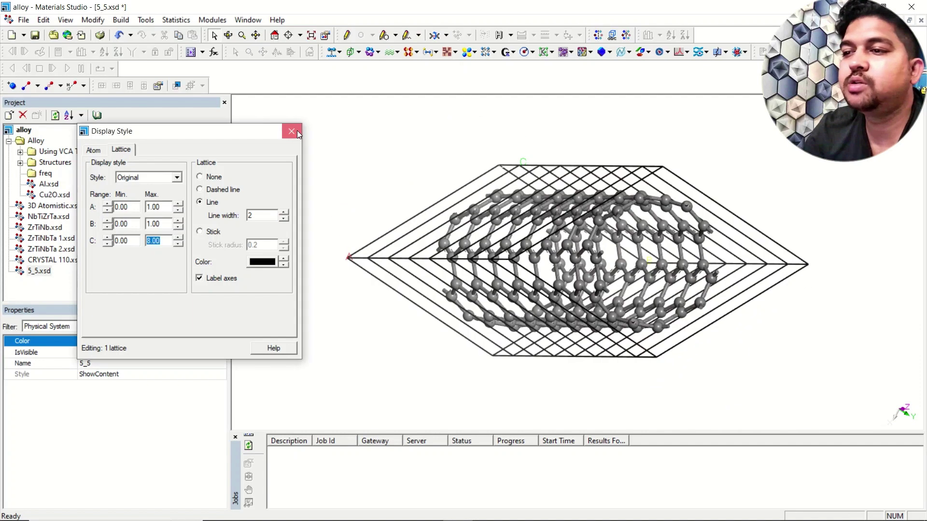
pyautogui.click(292, 131)
# Import 135benz.msi from the Structures > organics library into the alloy project.
pyautogui.rightClick(18, 130)
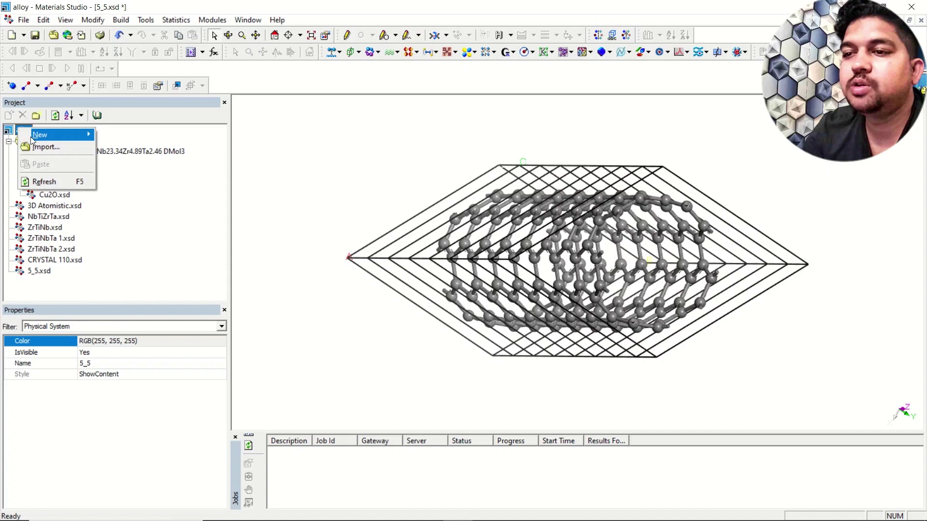
pyautogui.click(43, 148)
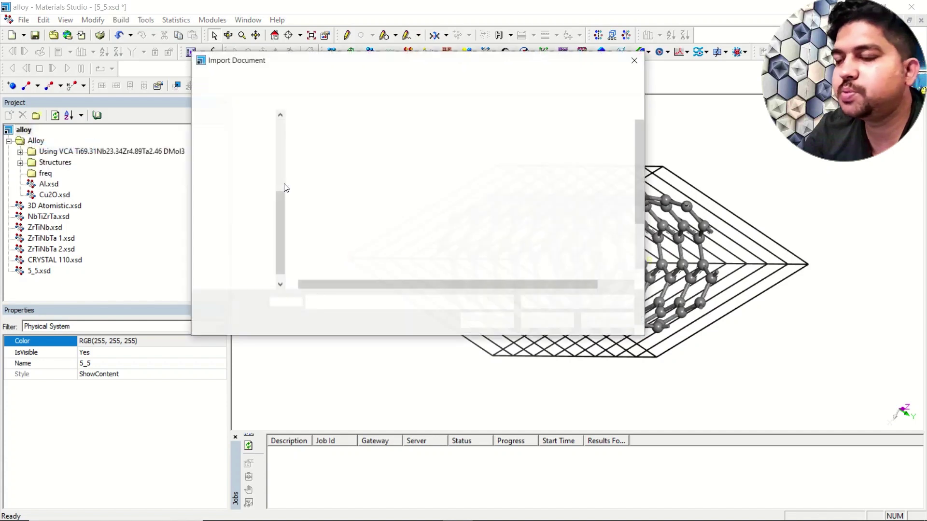
pyautogui.click(326, 81)
pyautogui.scroll(-1, 387, 219)
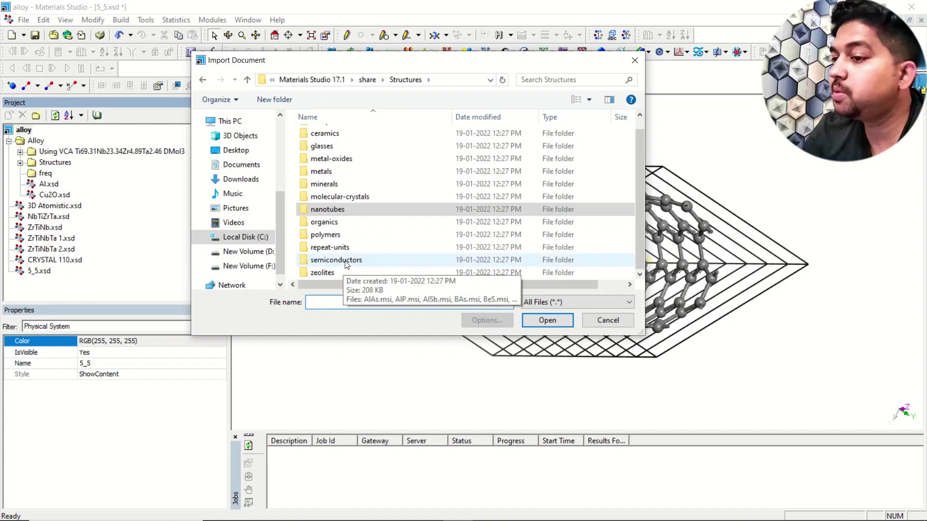
pyautogui.doubleClick(324, 222)
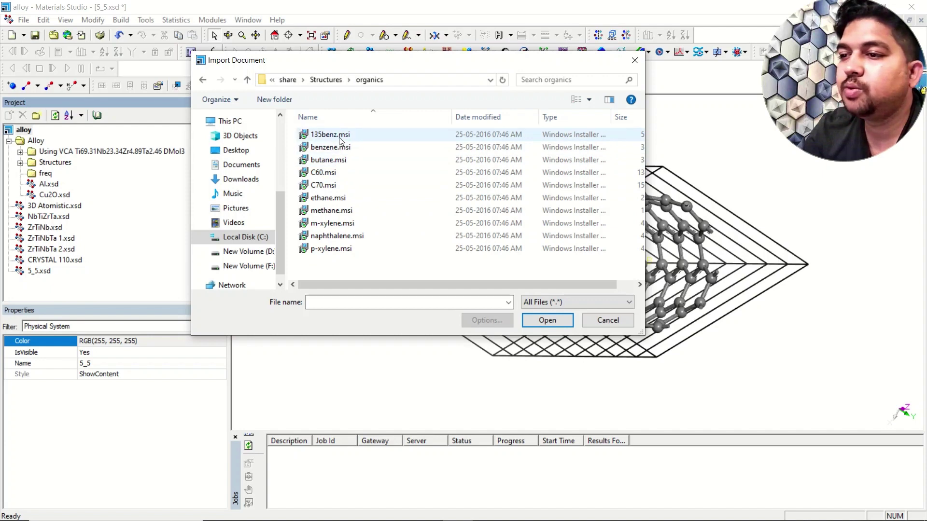
pyautogui.click(340, 140)
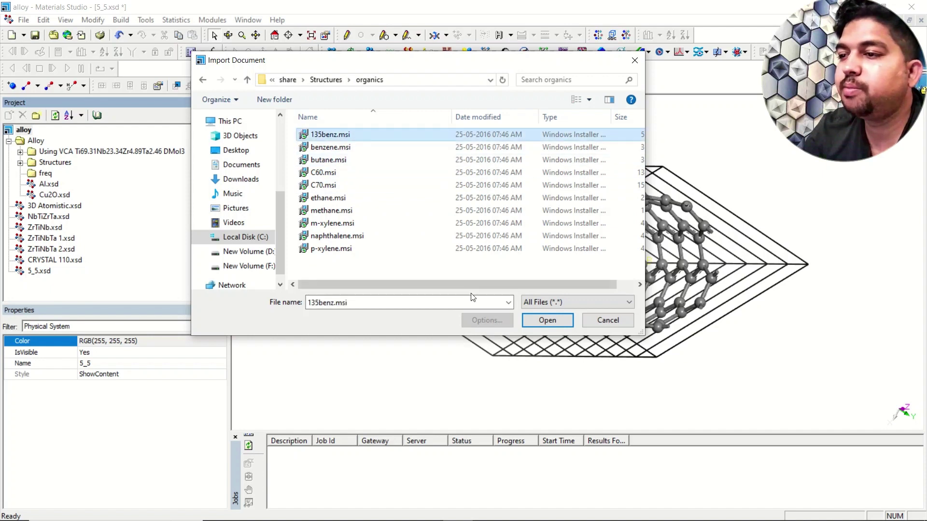
pyautogui.click(544, 319)
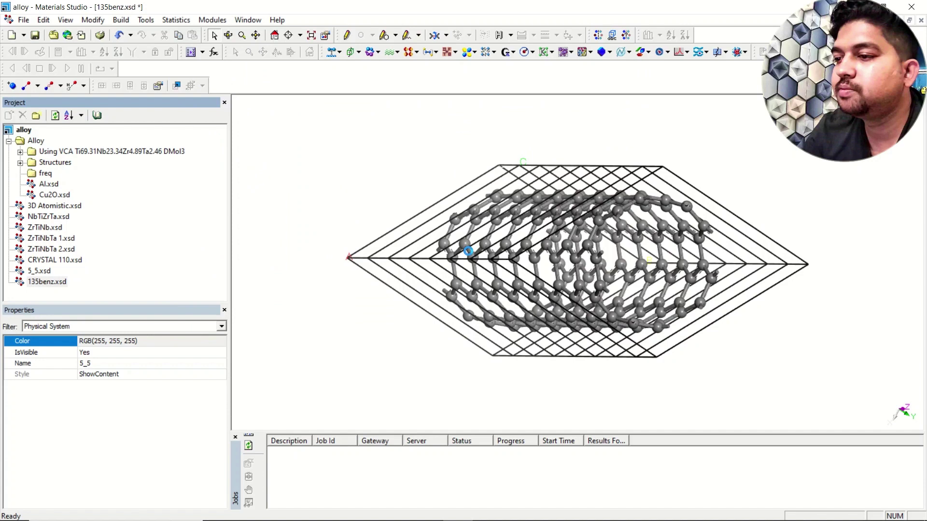
# Rotate the 135benz (C9H12) molecule and set its atom display style to Ball and stick.
pyautogui.moveTo(633, 260)
pyautogui.mouseDown(button='right')
pyautogui.moveTo(529, 317)
pyautogui.moveTo(613, 259)
pyautogui.mouseUp(button='right')
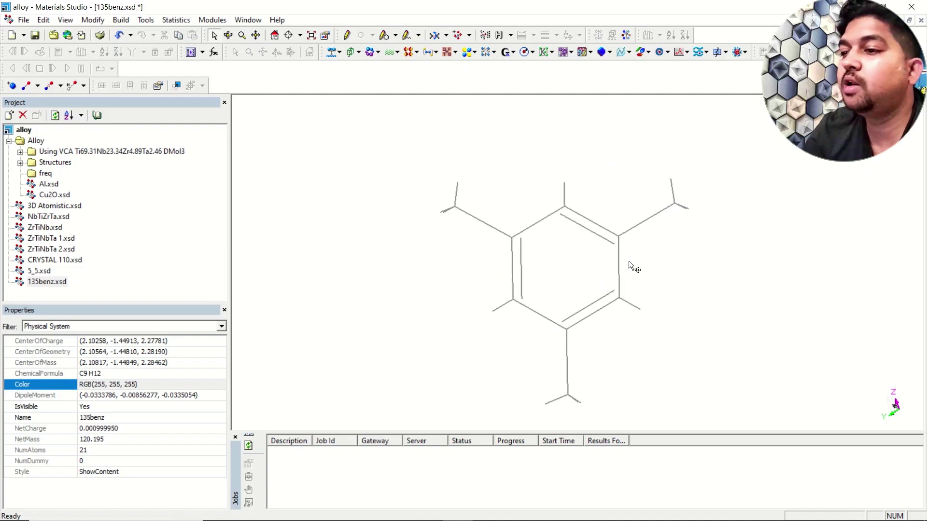
pyautogui.moveTo(614, 259); pyautogui.dragTo(626, 242, button='right')
pyautogui.rightClick(313, 253)
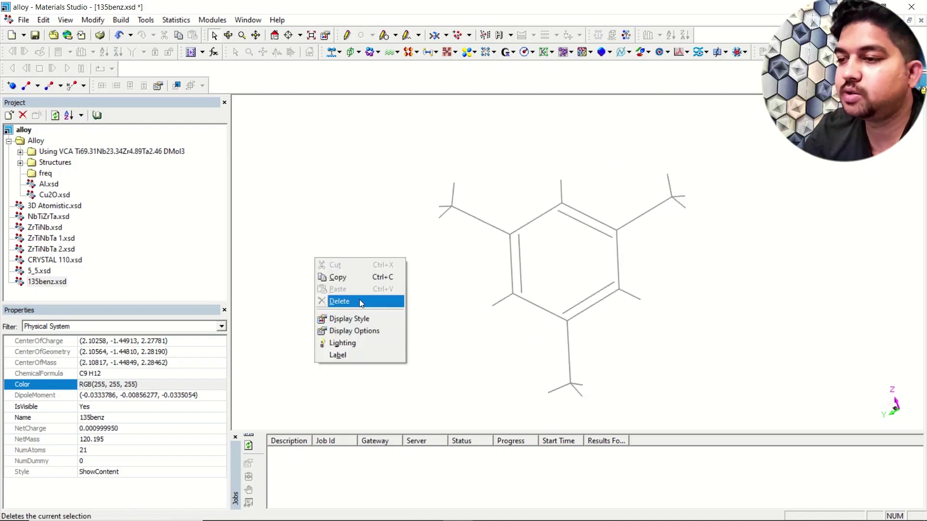
pyautogui.click(364, 319)
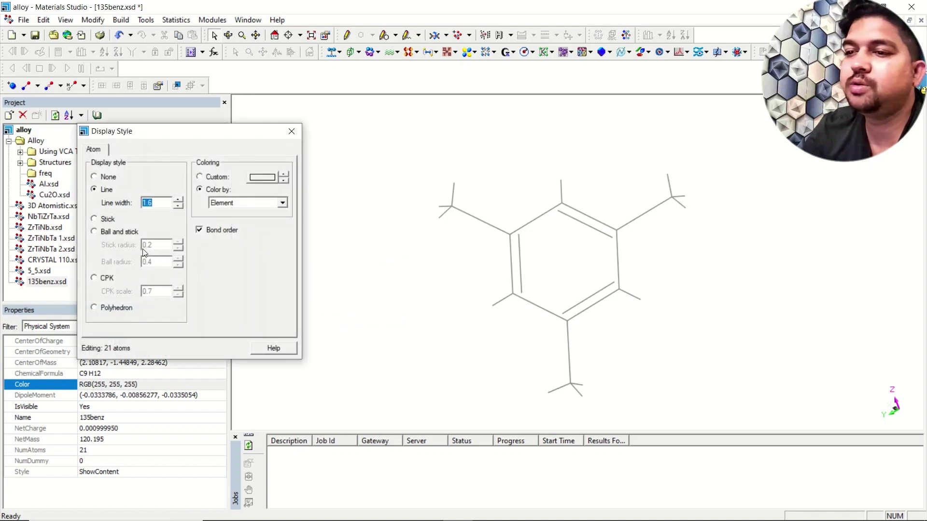
pyautogui.click(119, 232)
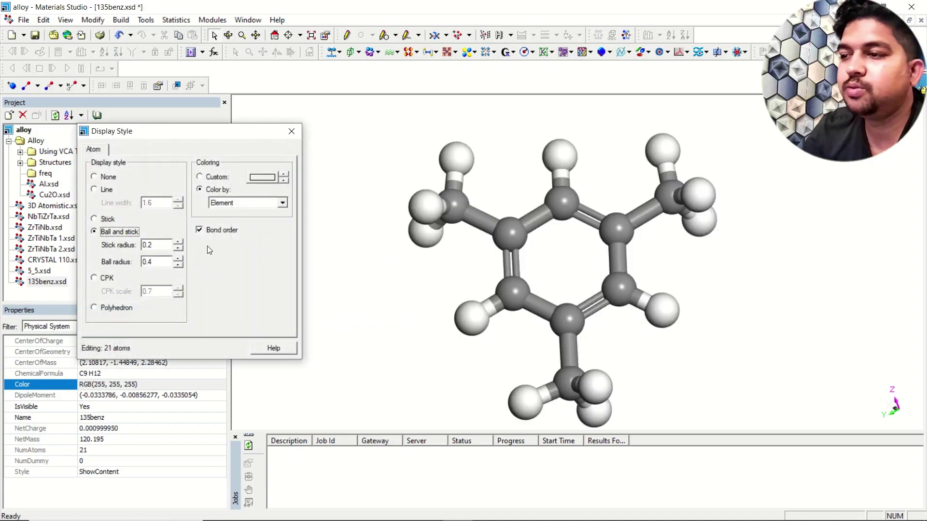
# Close the Display Style dialog over the ball-and-stick molecule and bring up the File menu.
pyautogui.click(292, 131)
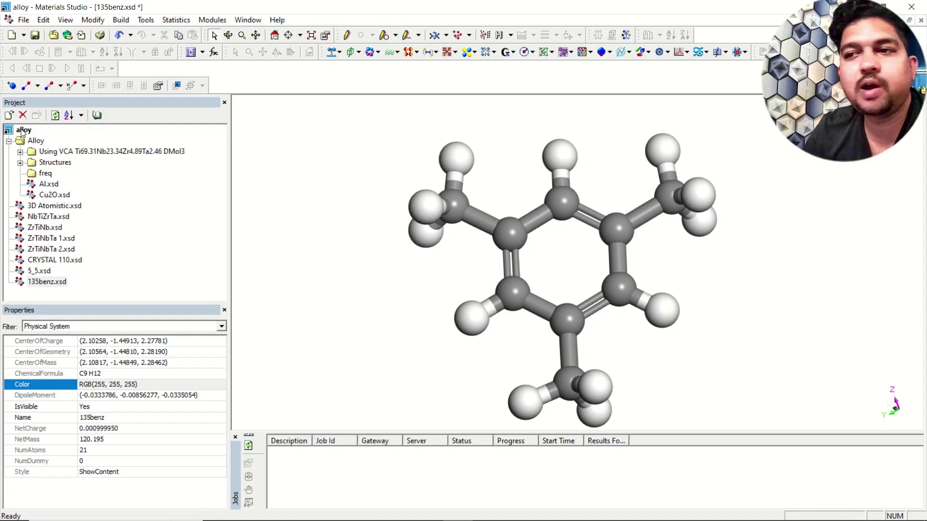
pyautogui.click(24, 20)
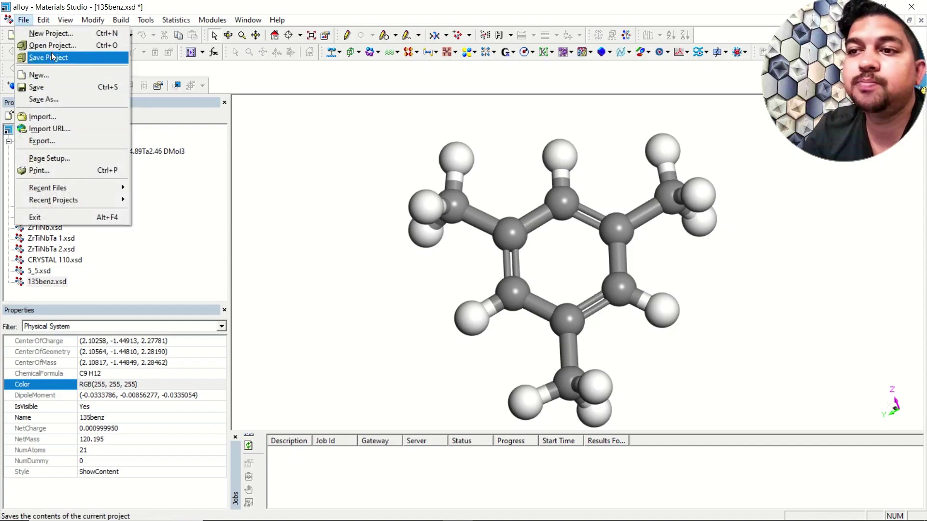
pyautogui.click(73, 121)
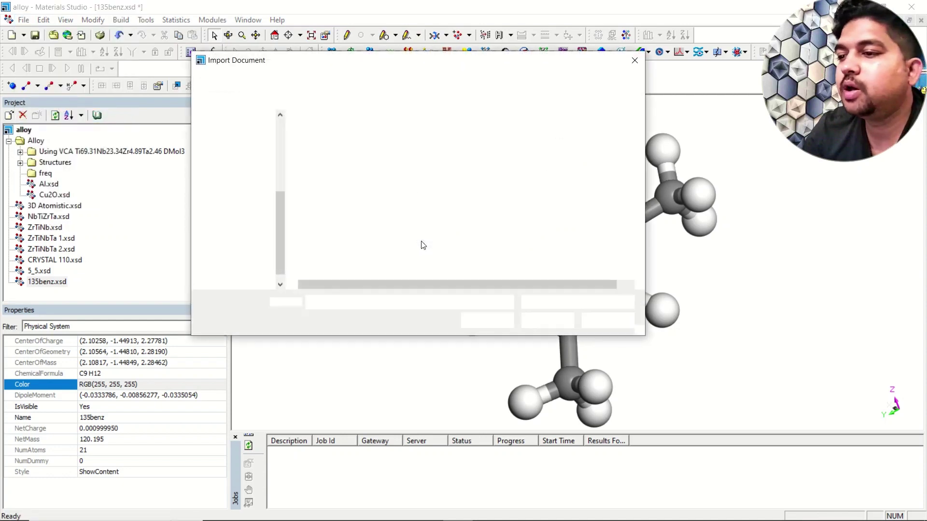
pyautogui.click(577, 302)
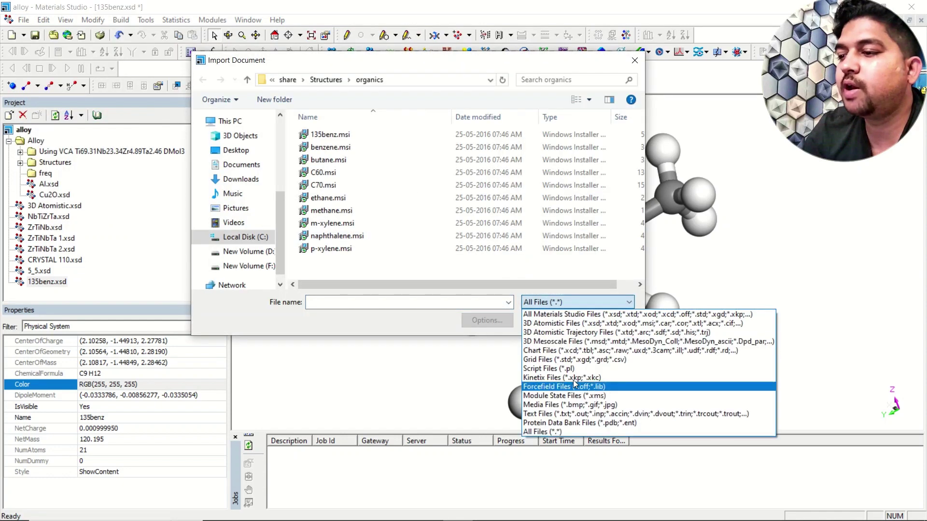
pyautogui.click(572, 432)
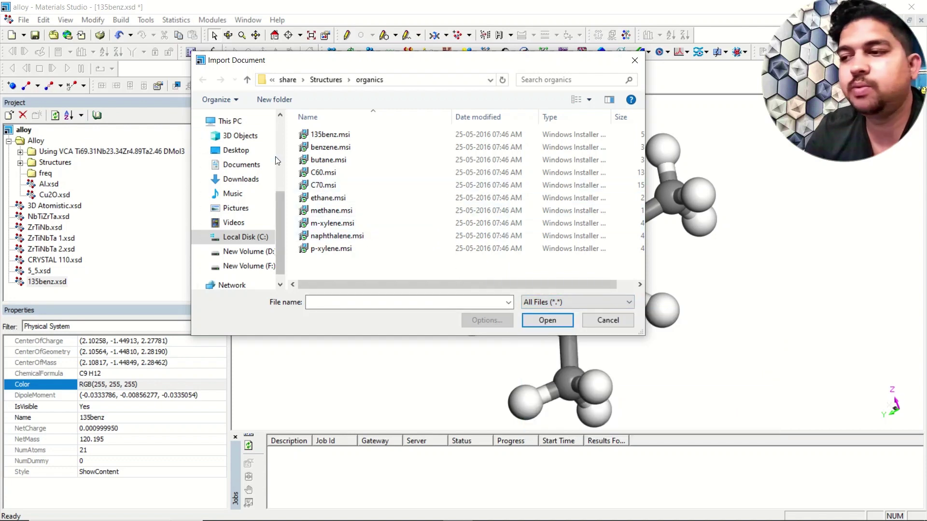
pyautogui.click(608, 320)
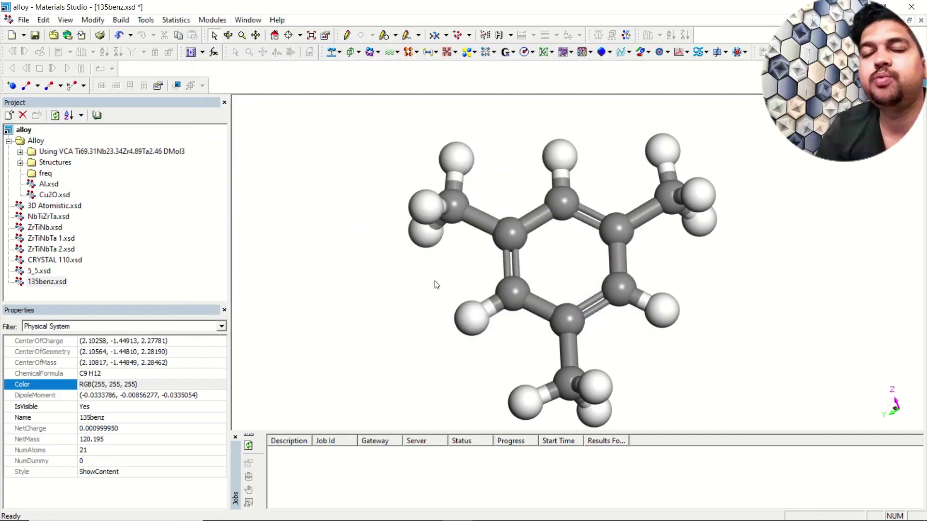